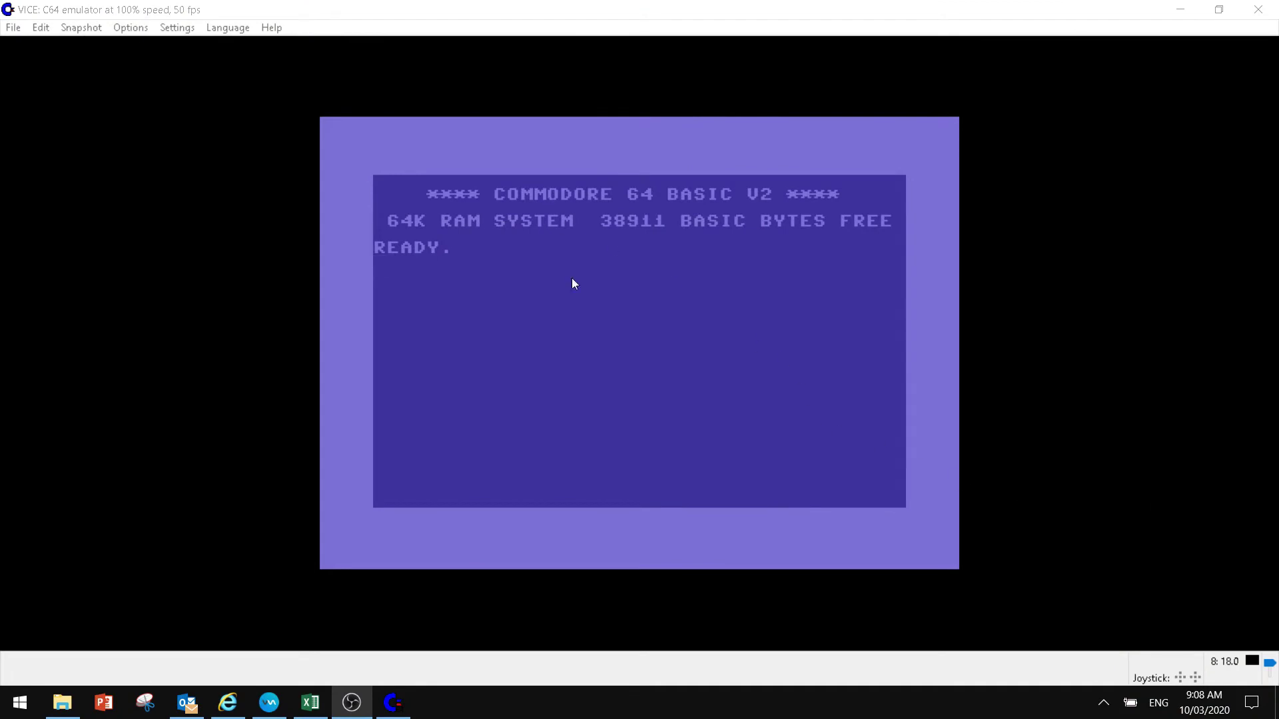
- In Internet Explorer, search Google for 'winvice' and open the vice-emu.sourceforge.net result
{"action": "left_click", "coordinate": [232, 707]}
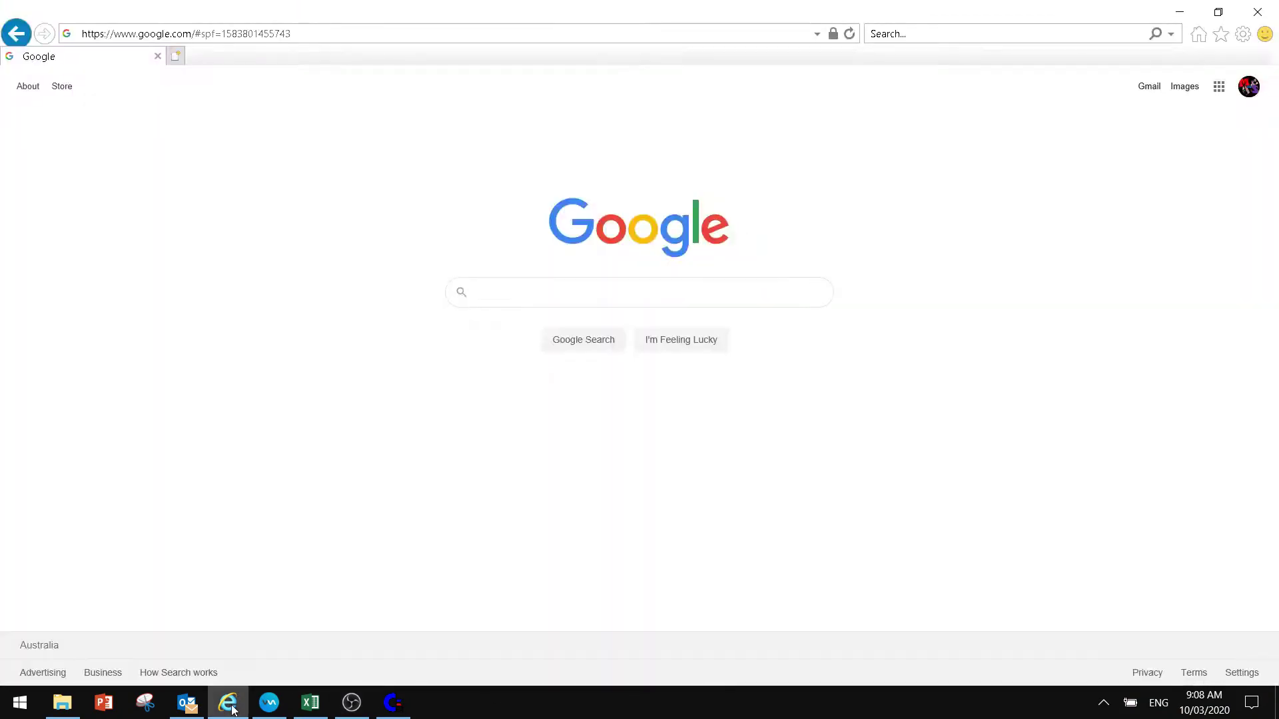
{"action": "left_click", "coordinate": [525, 298]}
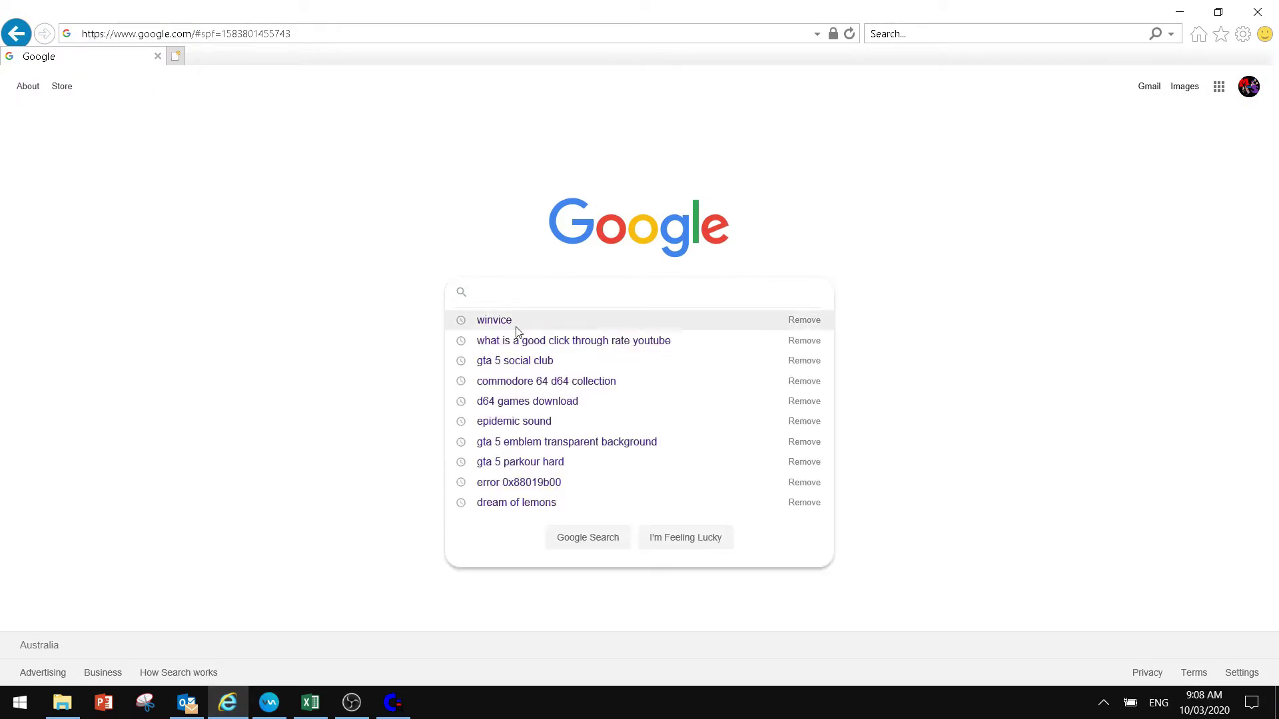
{"action": "left_click", "coordinate": [519, 323]}
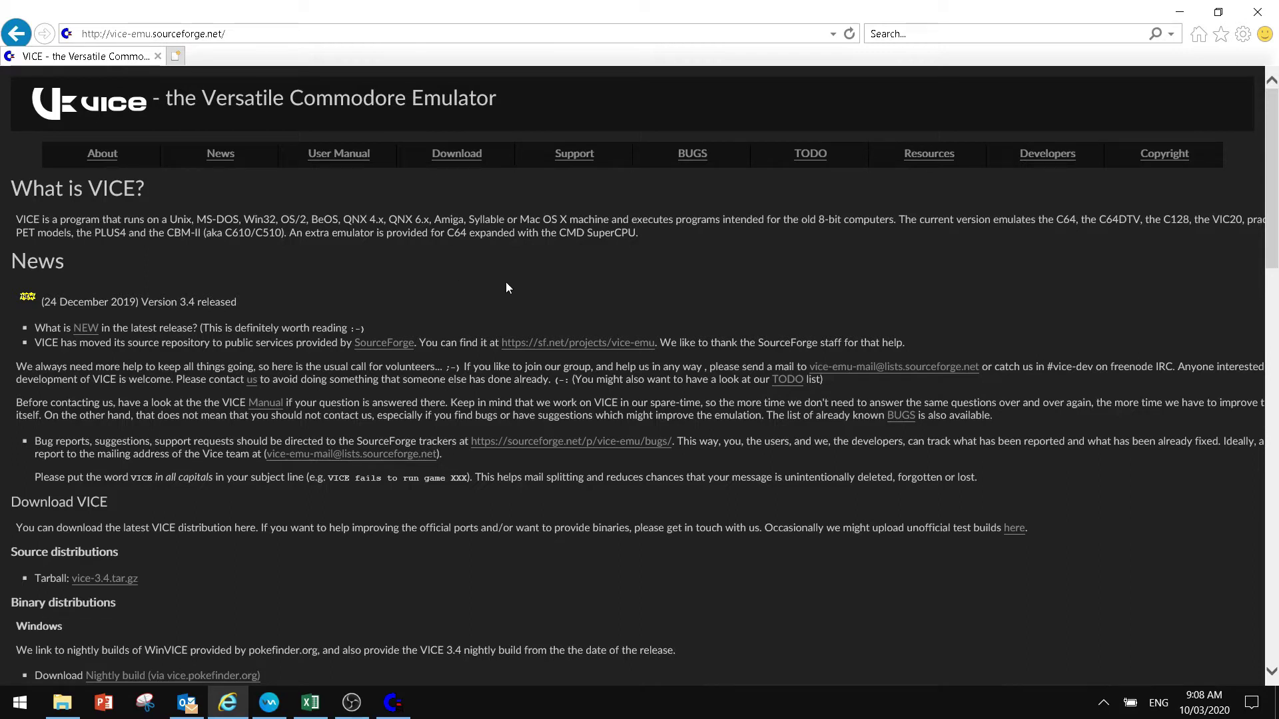
- Bring the WinVICE-2.1 folder forward in File Explorer and scroll through its file list
{"action": "left_click", "coordinate": [72, 711]}
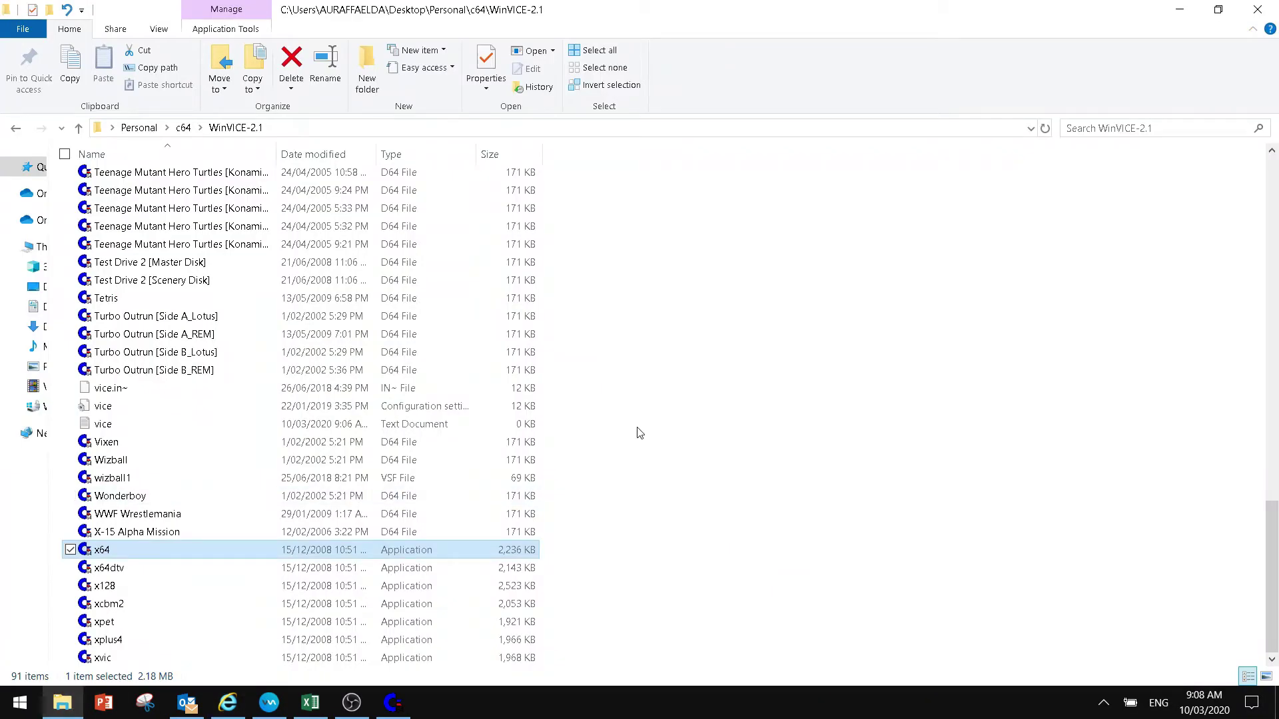
{"action": "scroll", "coordinate": [612, 433], "scroll_direction": "up", "scroll_amount": 20}
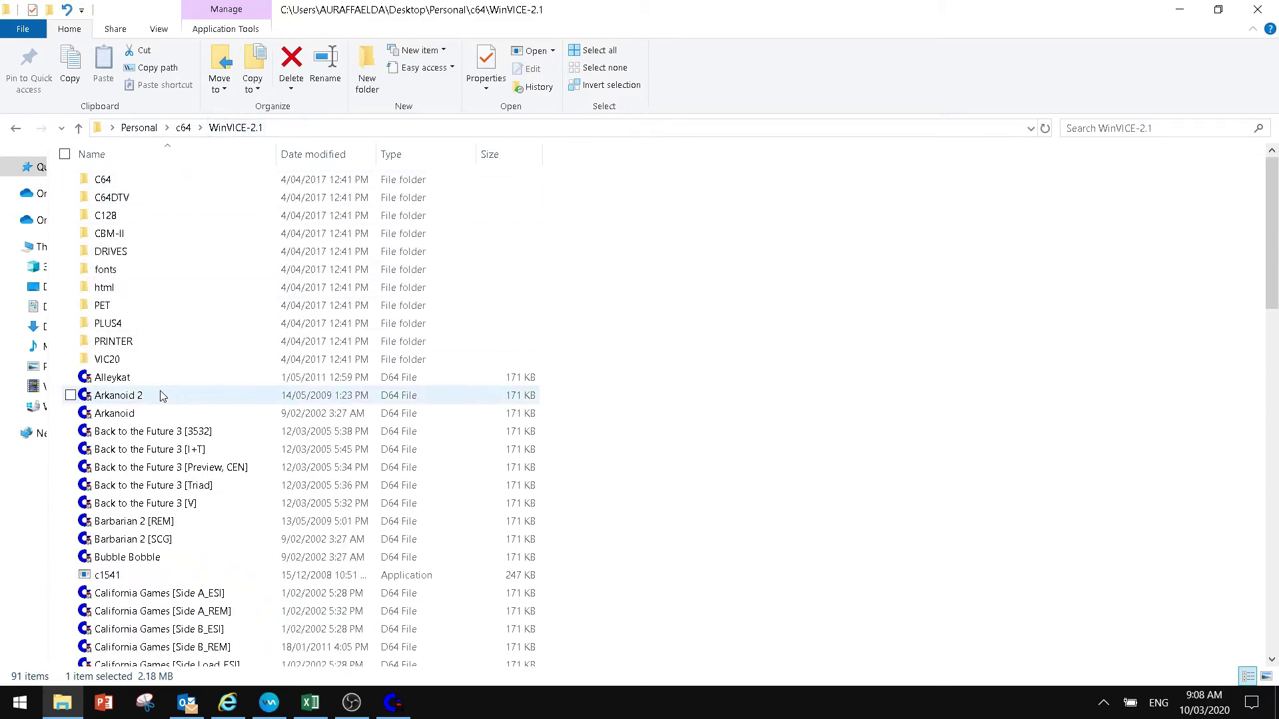
{"action": "scroll", "coordinate": [518, 464], "scroll_direction": "down", "scroll_amount": 4}
{"action": "scroll", "coordinate": [518, 464], "scroll_direction": "down", "scroll_amount": 17}
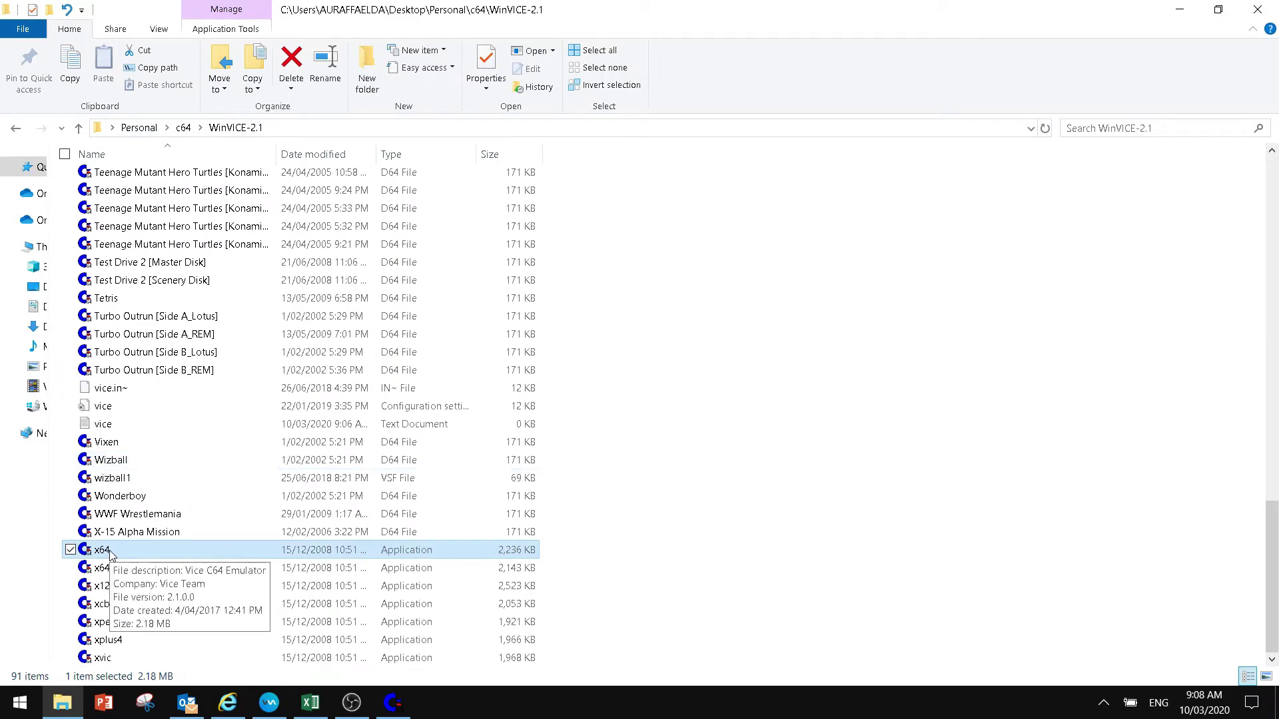
- Quit the running VICE emulator, confirming Yes to discard its memory
{"action": "left_click", "coordinate": [389, 707]}
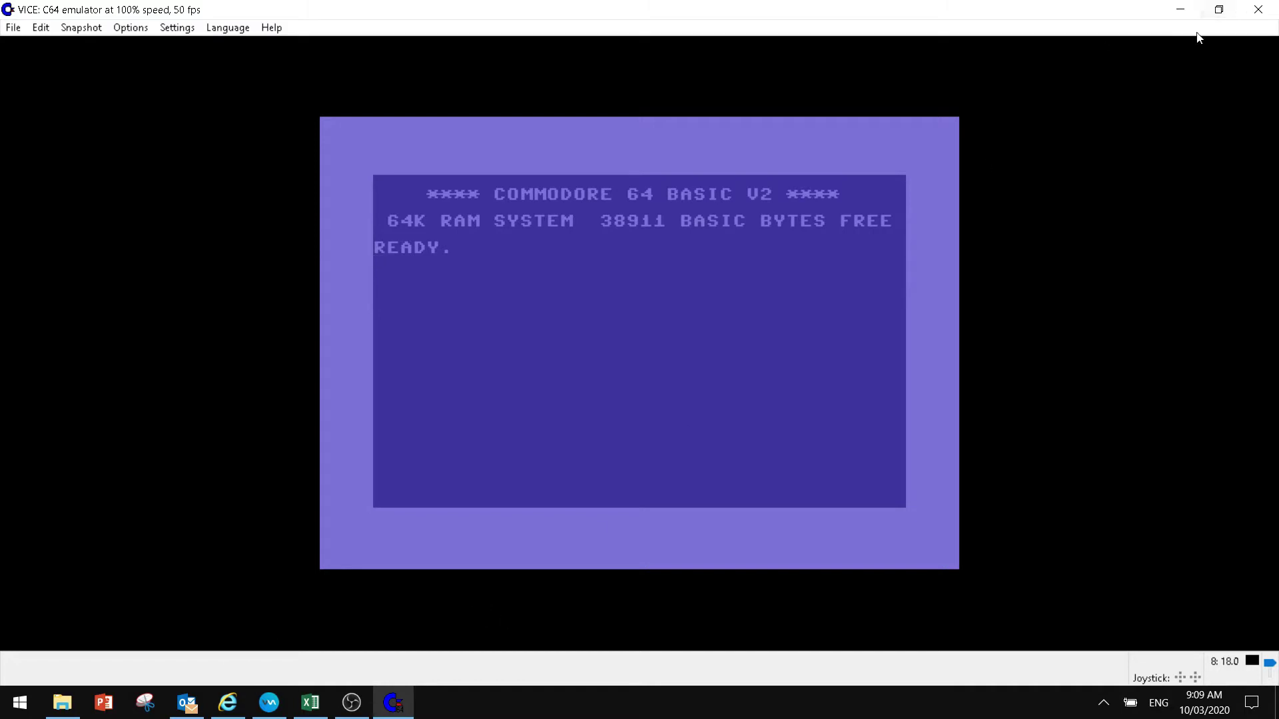
{"action": "left_click", "coordinate": [1258, 10]}
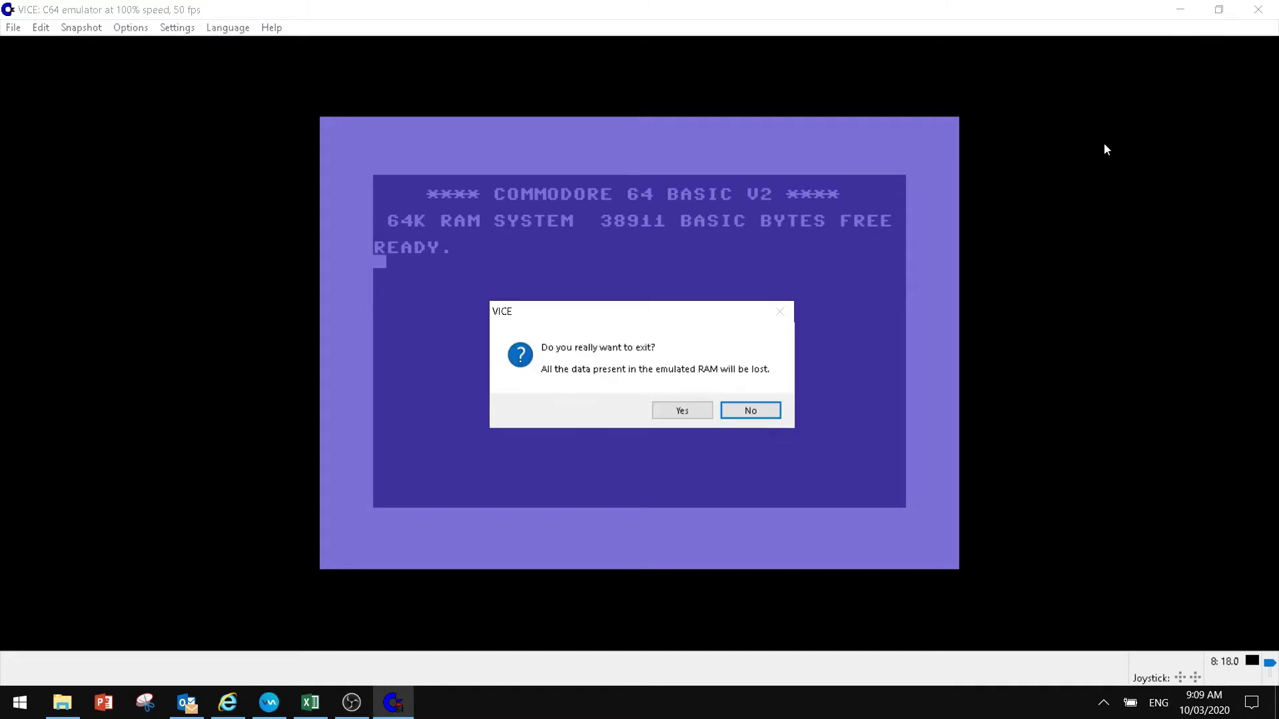
{"action": "left_click", "coordinate": [681, 412]}
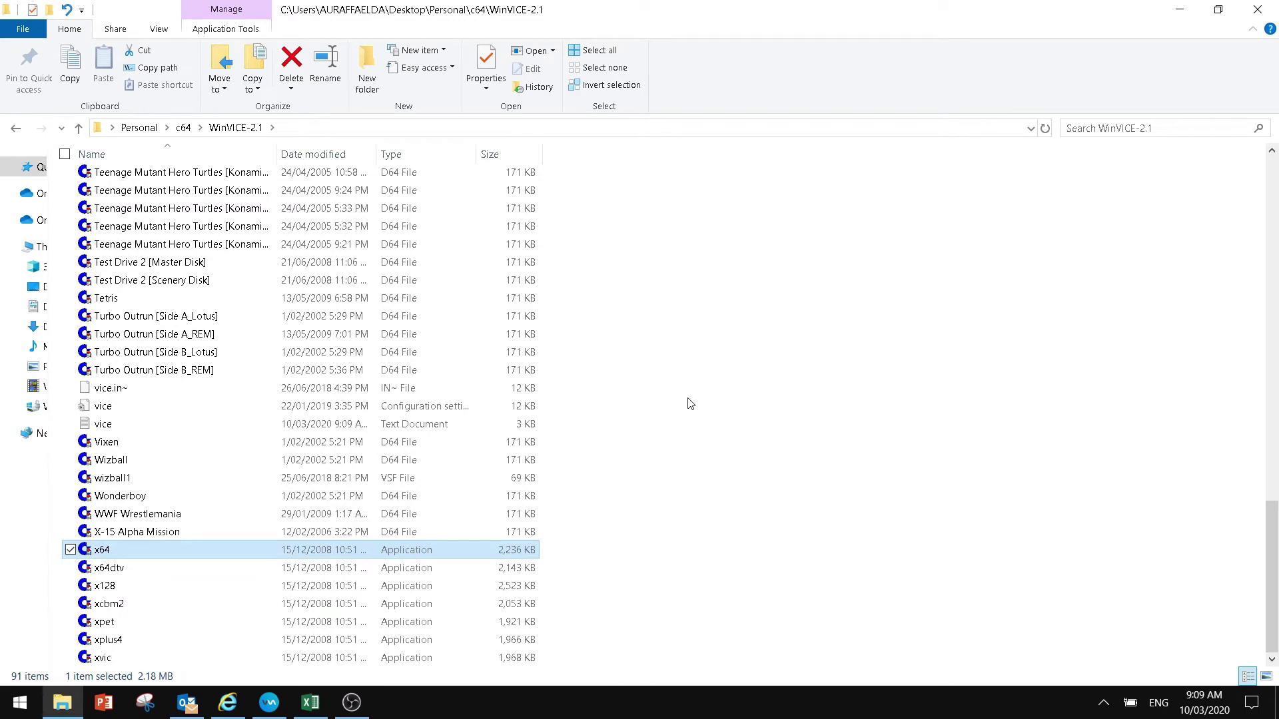
{"action": "scroll", "coordinate": [690, 404], "scroll_direction": "up", "scroll_amount": 2}
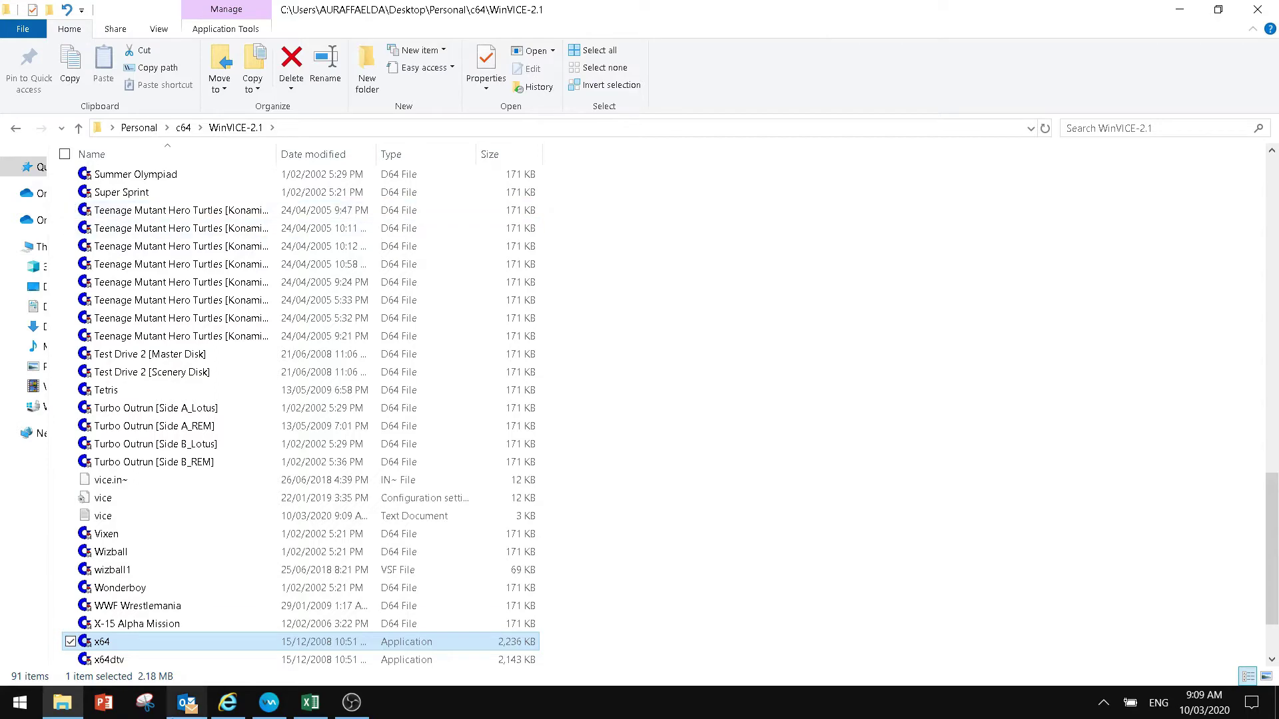
- Go back to Google, replace 'winvice' with '.d64 games download', and scroll the results
{"action": "left_click", "coordinate": [229, 710]}
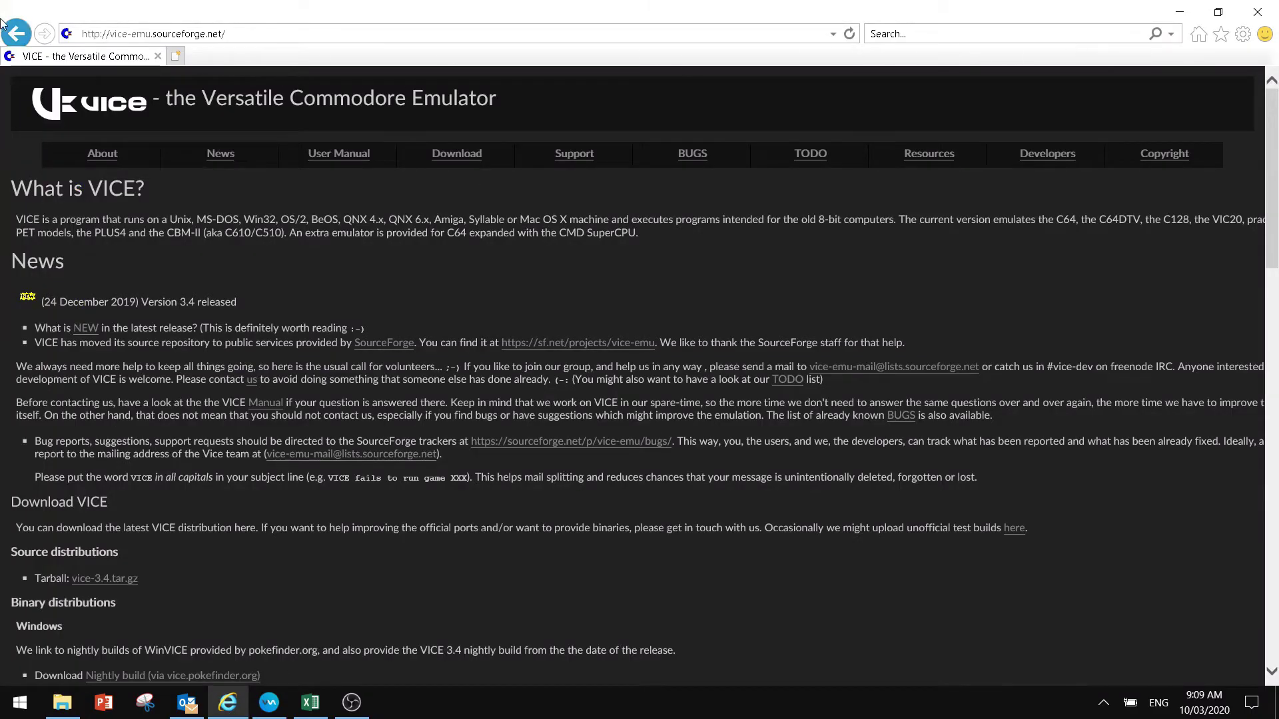
{"action": "left_click", "coordinate": [16, 34]}
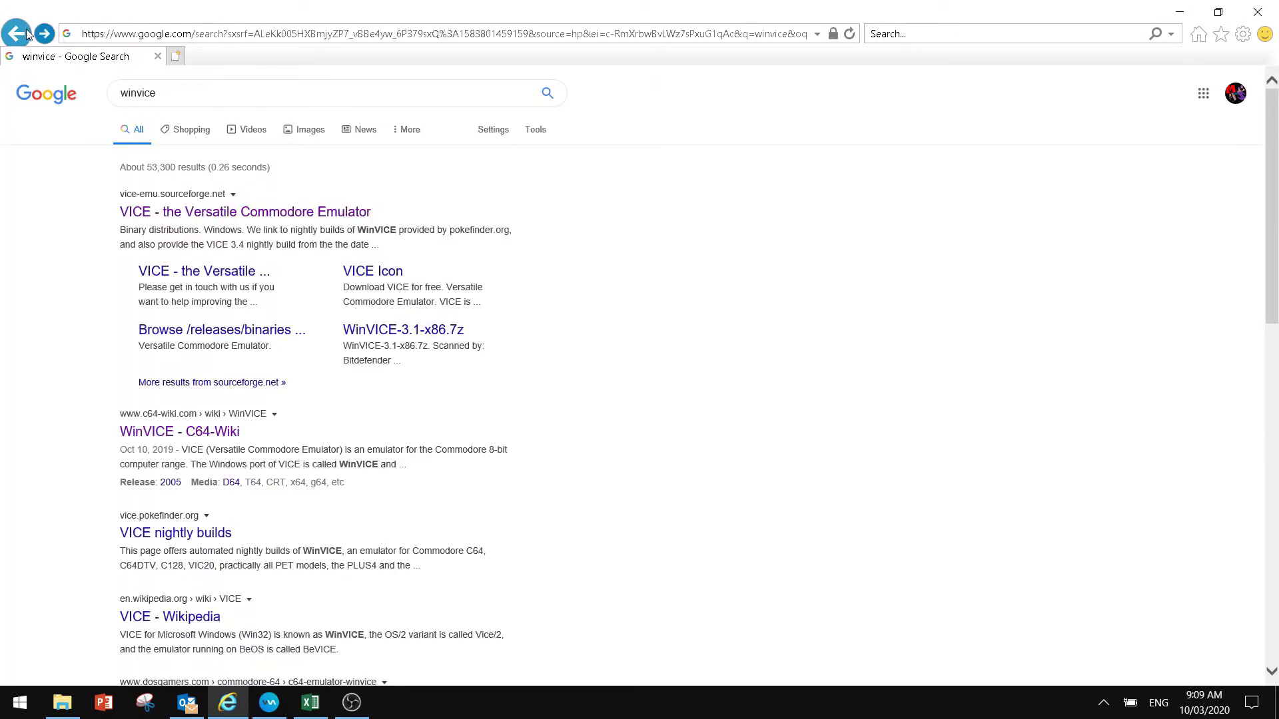
{"action": "left_click", "coordinate": [198, 99]}
{"action": "key", "text": "BackSpace"}
{"action": "key", "text": "BackSpace"}
{"action": "key", "text": "BackSpace"}
{"action": "key", "text": "BackSpace"}
{"action": "key", "text": "BackSpace"}
{"action": "key", "text": "BackSpace"}
{"action": "key", "text": "BackSpace"}
{"action": "type", "text": ".d"}
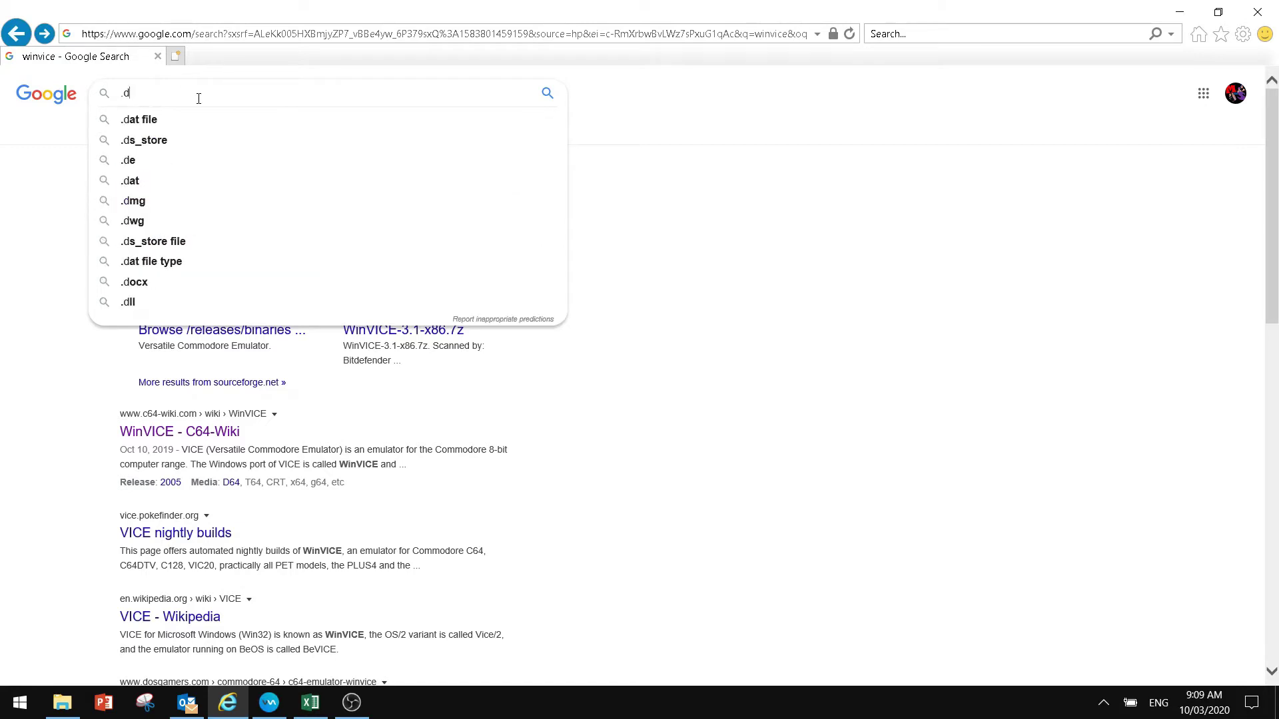
{"action": "type", "text": "64"}
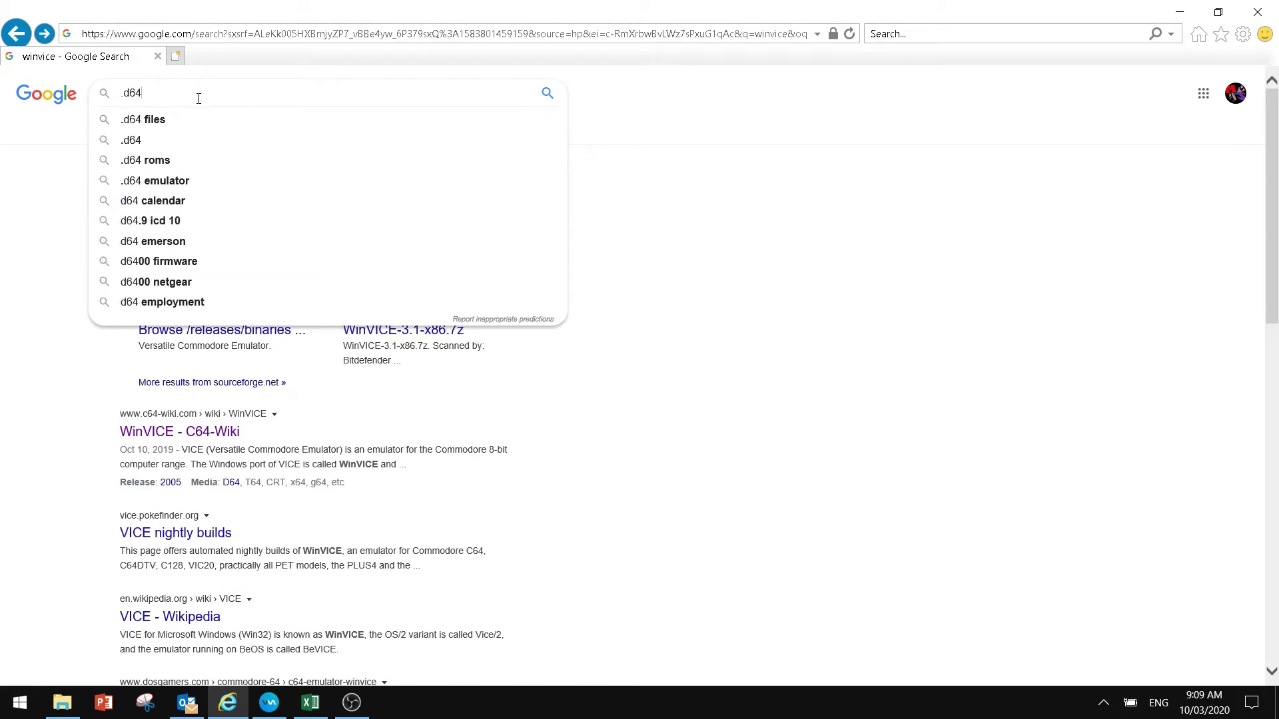
{"action": "type", "text": " games download"}
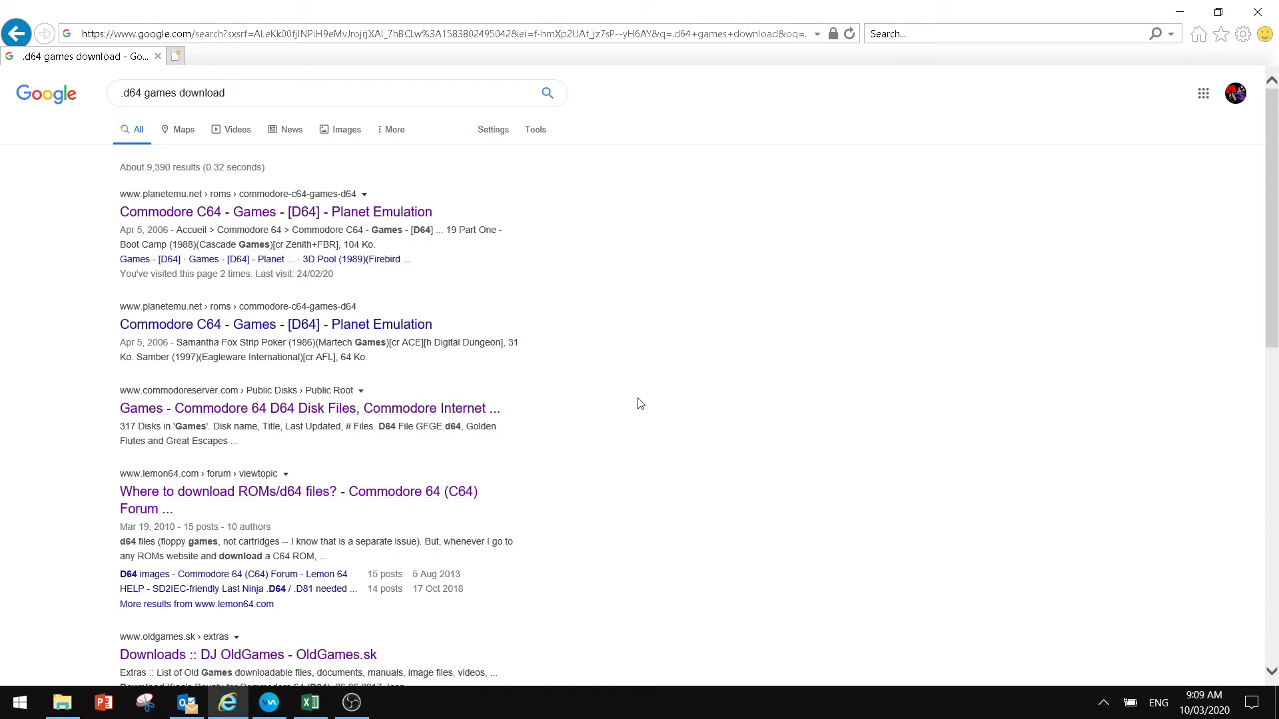
{"action": "scroll", "coordinate": [643, 403], "scroll_direction": "down", "scroll_amount": 3}
{"action": "scroll", "coordinate": [643, 403], "scroll_direction": "down", "scroll_amount": 2}
{"action": "scroll", "coordinate": [643, 403], "scroll_direction": "up", "scroll_amount": 6}
- Browse c64 > C64GamesWinzipped > Commodore64Games > C64 Games and scroll its contents
{"action": "left_click", "coordinate": [62, 703]}
{"action": "scroll", "coordinate": [238, 522], "scroll_direction": "up", "scroll_amount": 20}
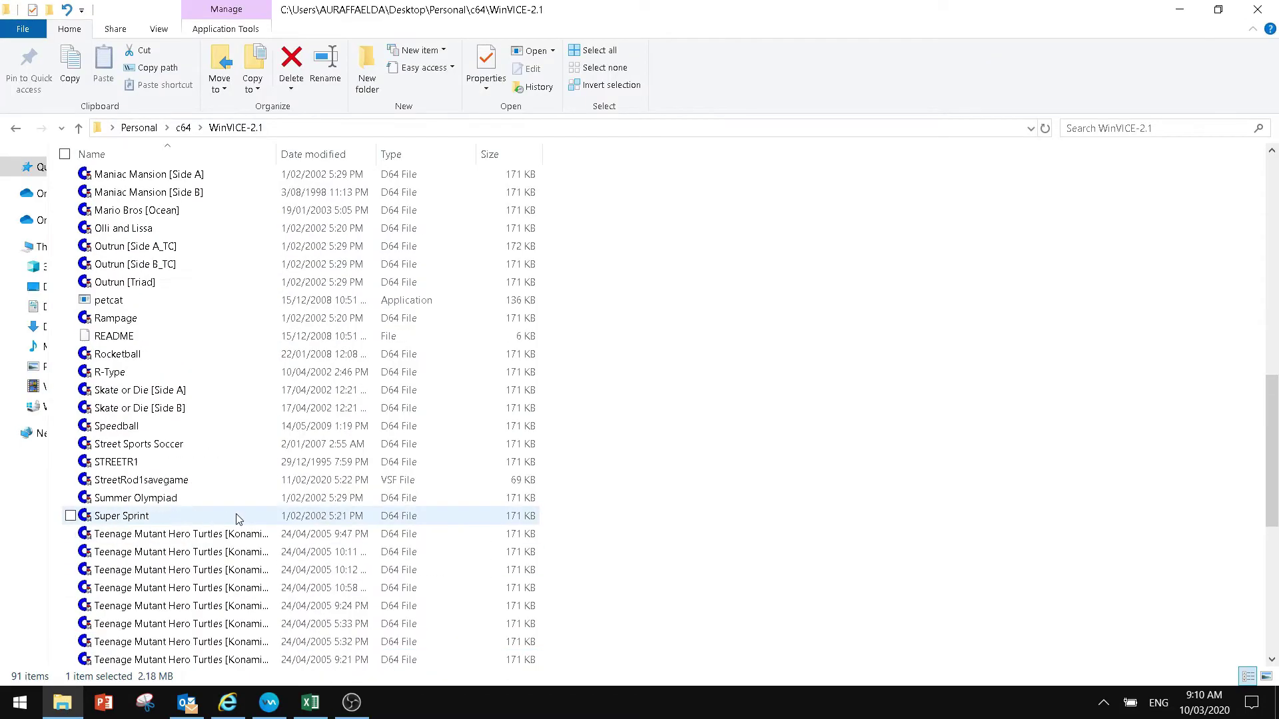
{"action": "scroll", "coordinate": [237, 519], "scroll_direction": "up", "scroll_amount": 3}
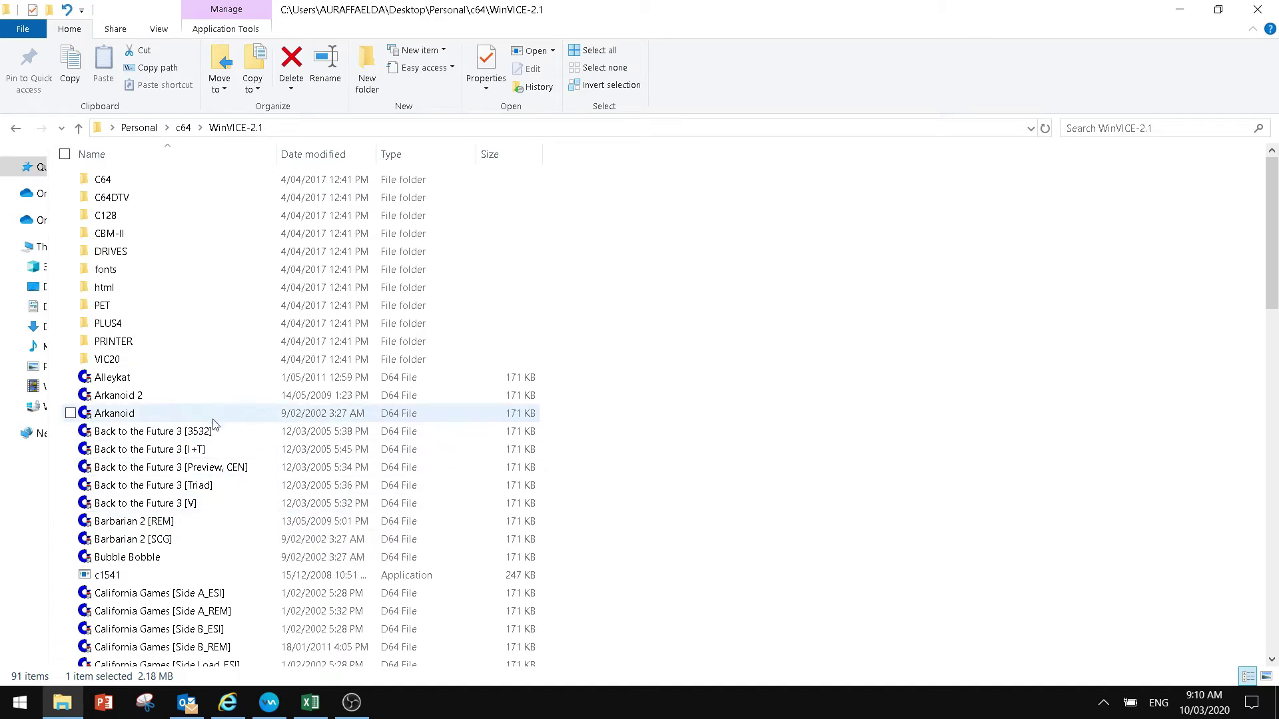
{"action": "left_click", "coordinate": [184, 128]}
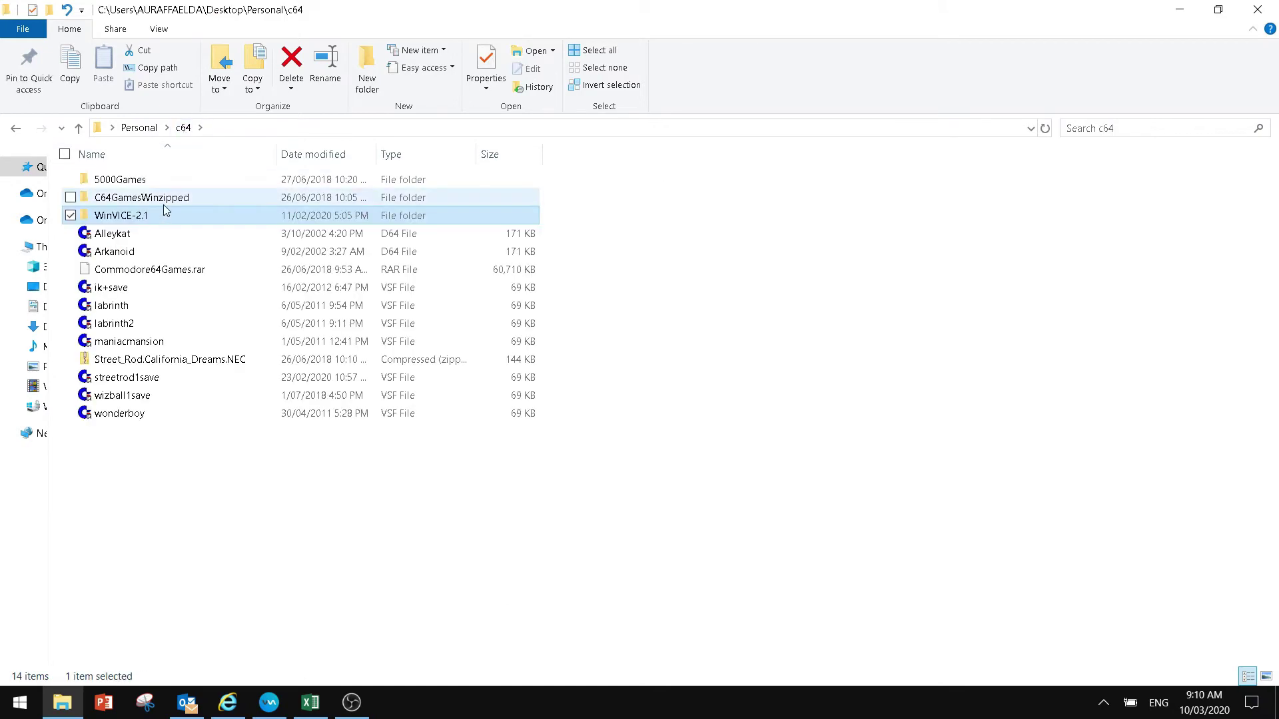
{"action": "double_click", "coordinate": [164, 200]}
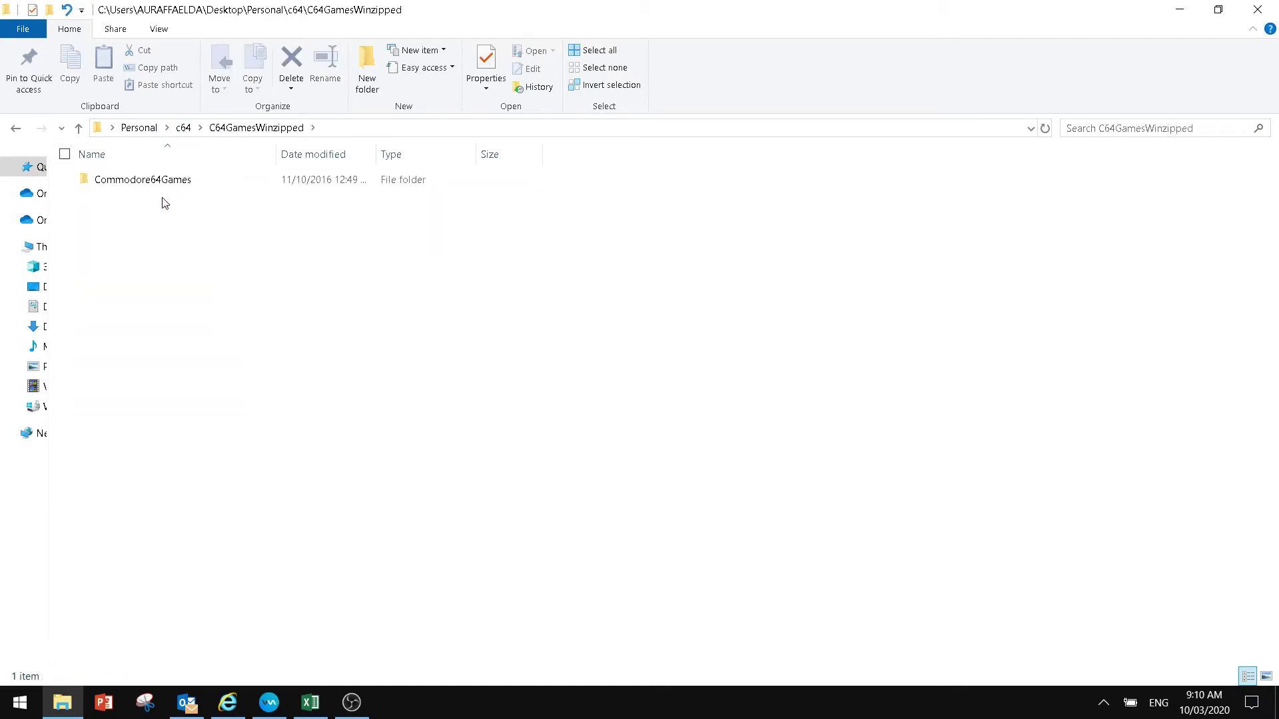
{"action": "double_click", "coordinate": [164, 185]}
{"action": "double_click", "coordinate": [163, 186]}
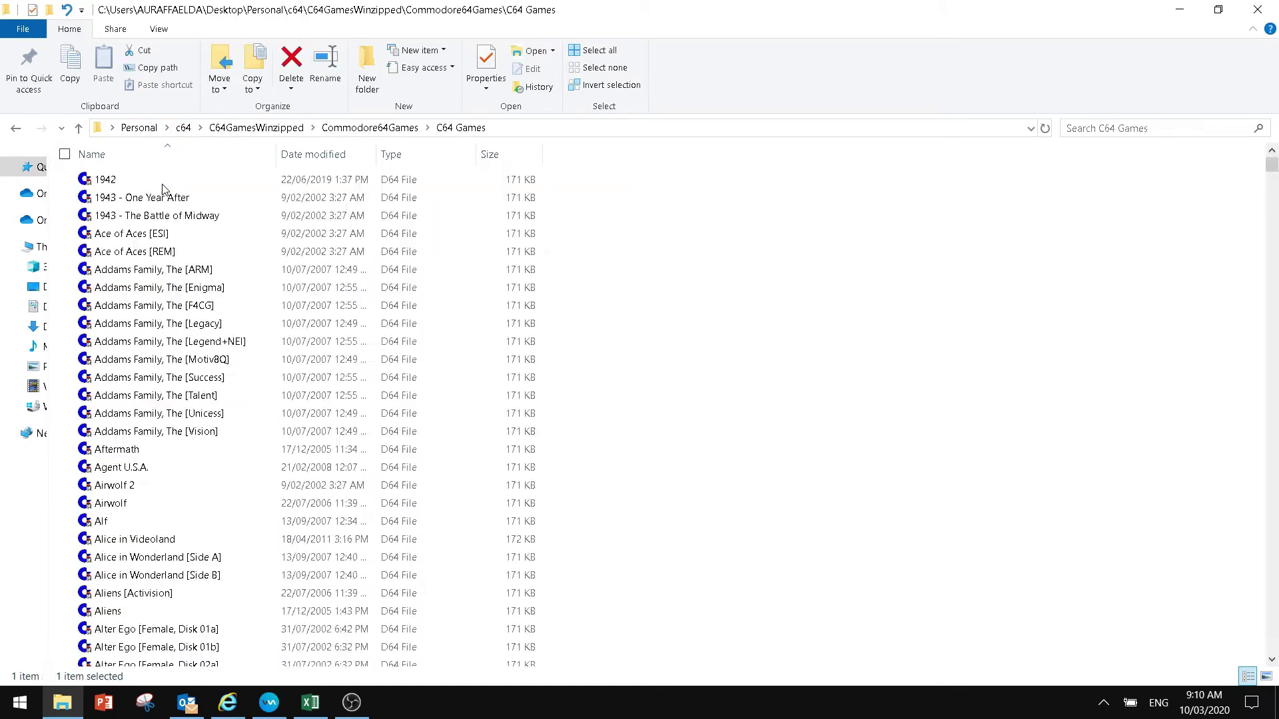
{"action": "scroll", "coordinate": [178, 540], "scroll_direction": "down", "scroll_amount": 20}
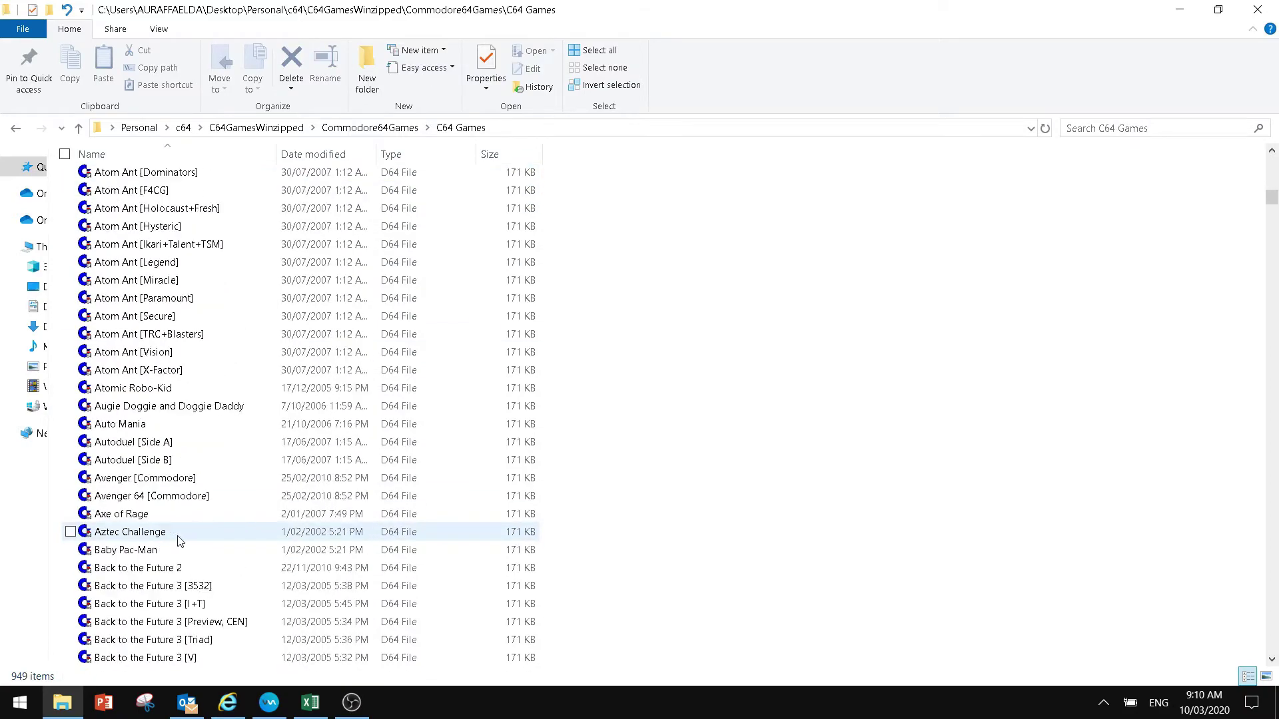
{"action": "scroll", "coordinate": [179, 539], "scroll_direction": "down", "scroll_amount": 20}
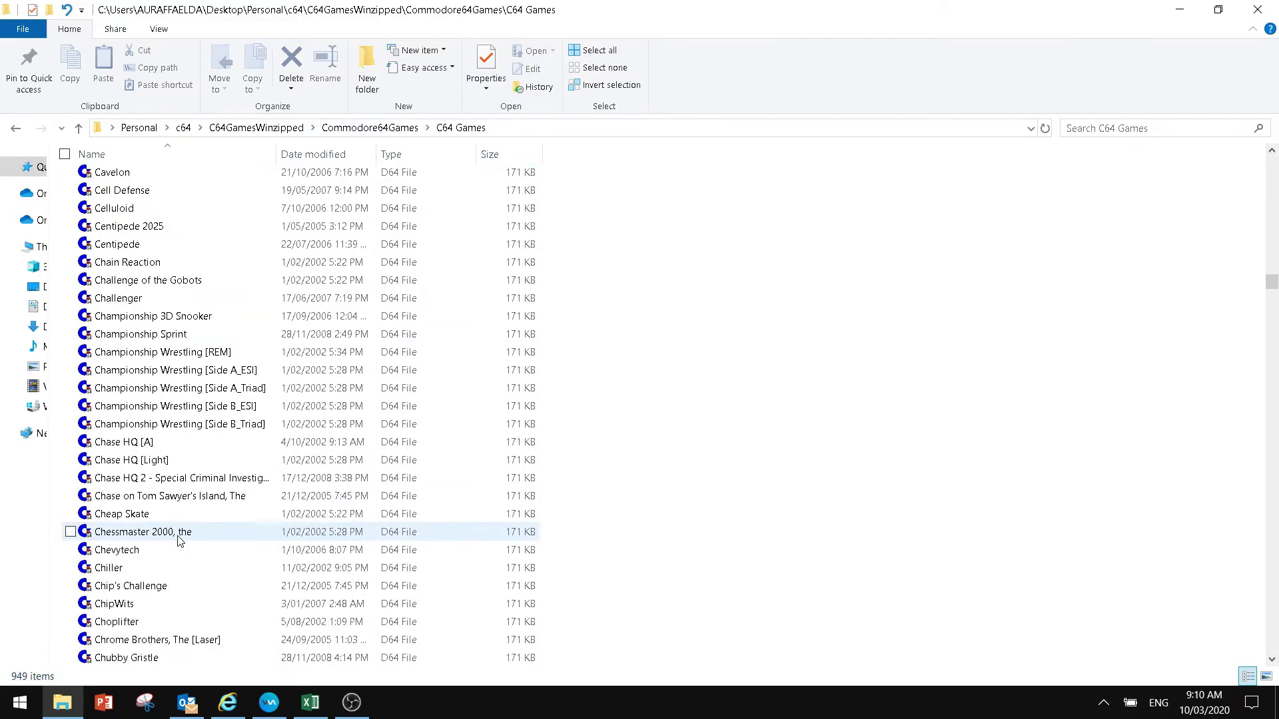
{"action": "scroll", "coordinate": [179, 539], "scroll_direction": "down", "scroll_amount": 20}
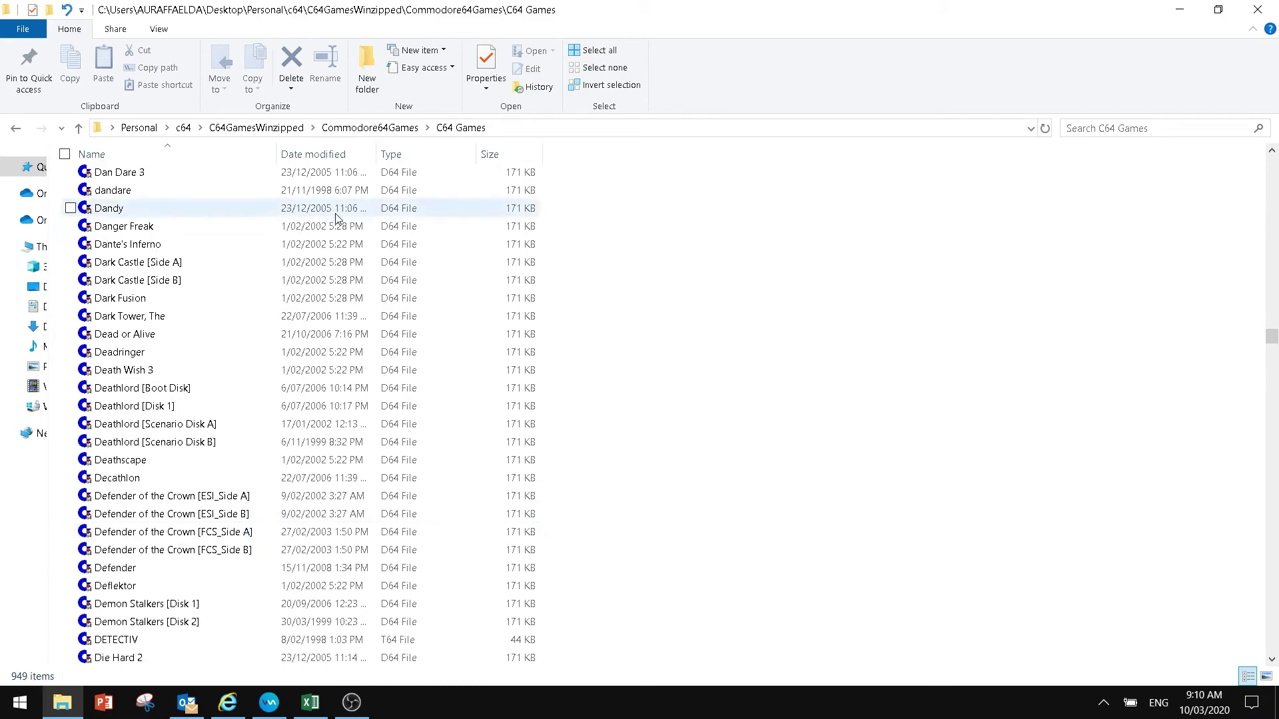
- Return to the c64 folder, open WinVICE-2.1, and scroll through its 91 items
{"action": "left_click", "coordinate": [186, 131]}
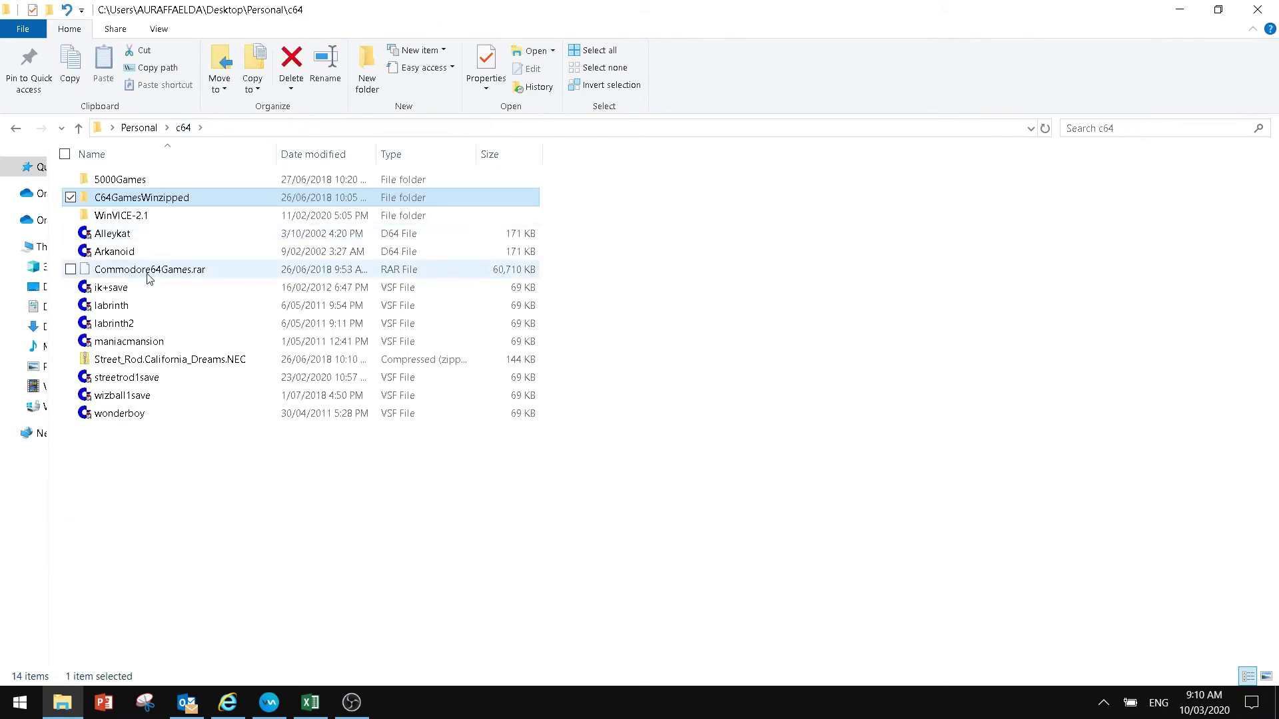
{"action": "double_click", "coordinate": [128, 215]}
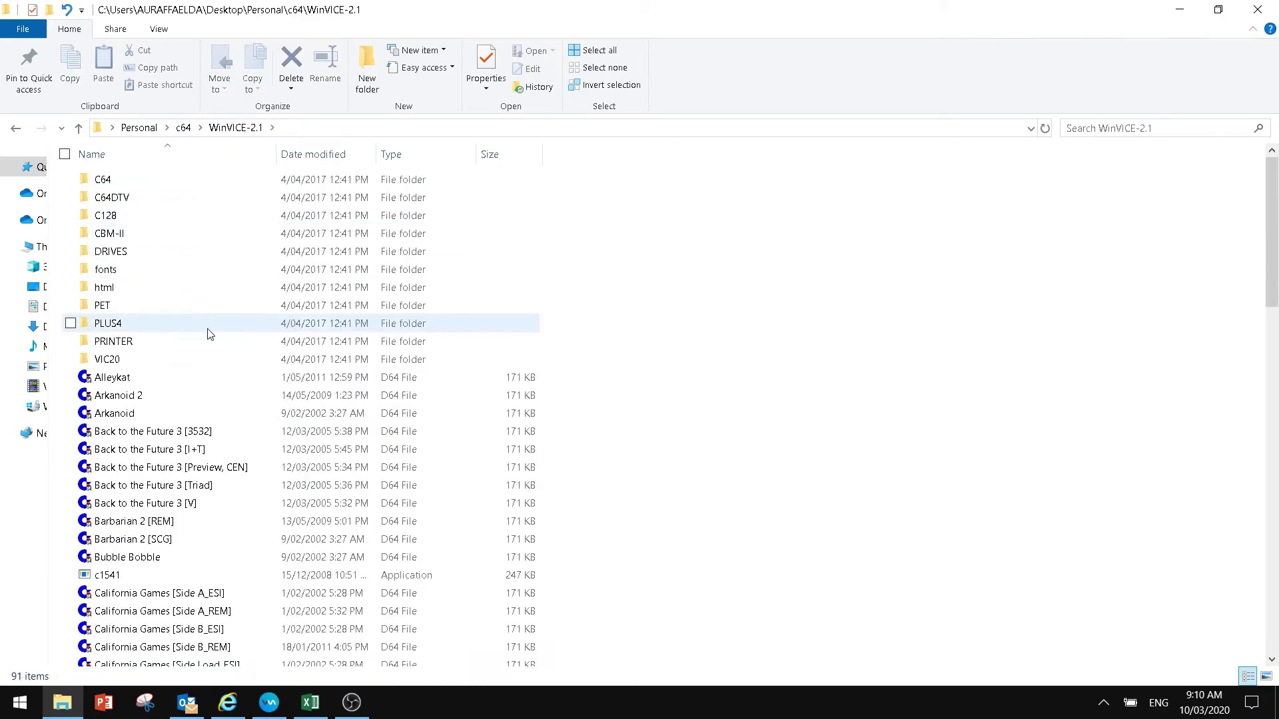
{"action": "scroll", "coordinate": [210, 334], "scroll_direction": "down", "scroll_amount": 6}
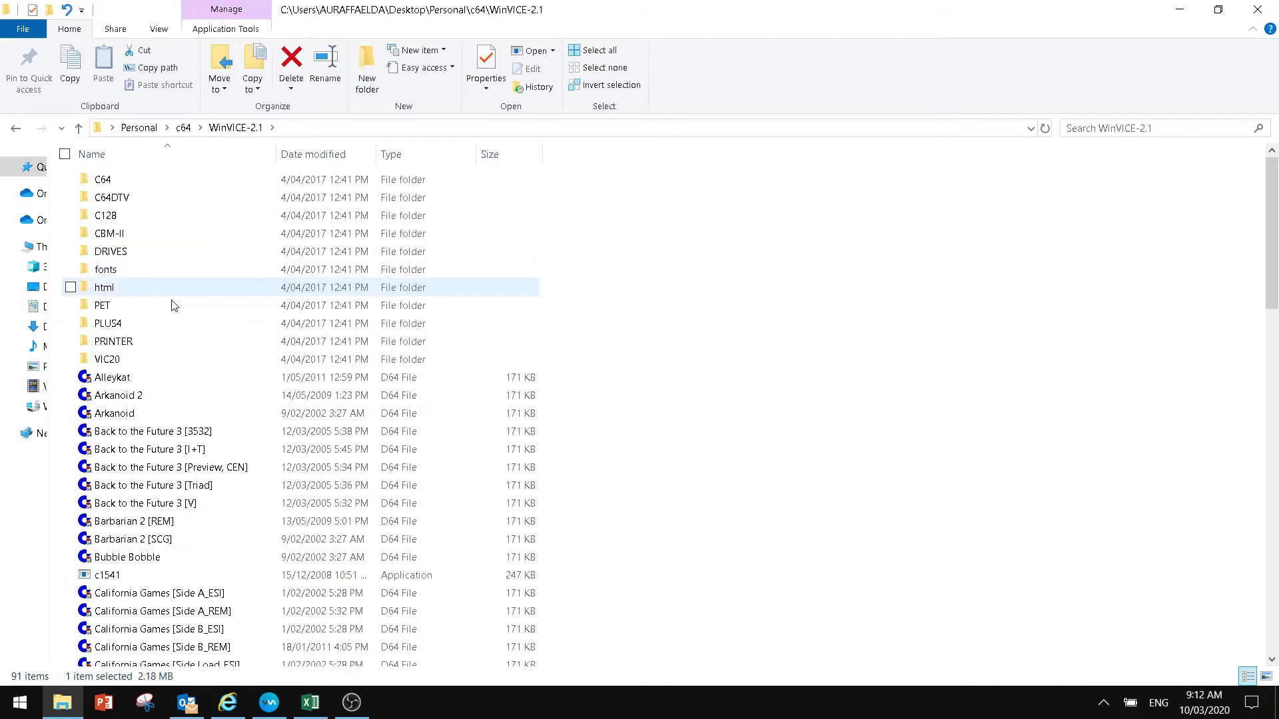
{"action": "scroll", "coordinate": [127, 358], "scroll_direction": "down", "scroll_amount": 1}
{"action": "scroll", "coordinate": [126, 357], "scroll_direction": "down", "scroll_amount": 20}
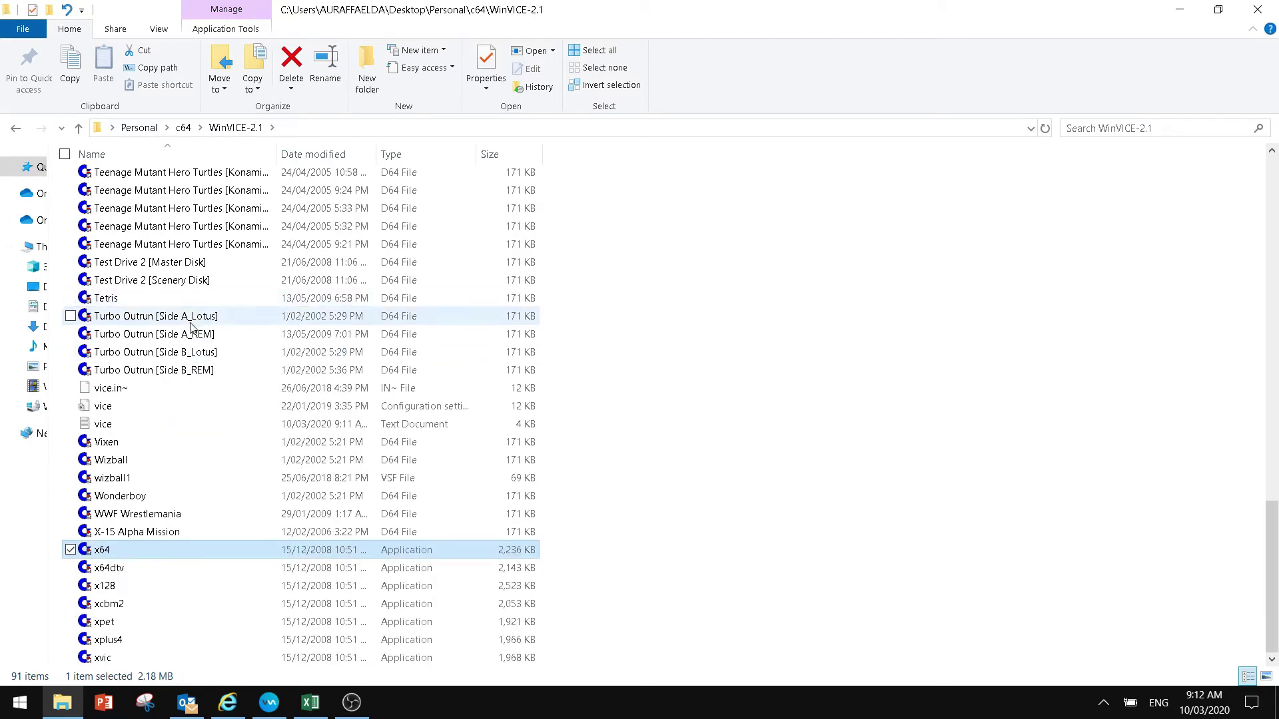
{"action": "scroll", "coordinate": [174, 391], "scroll_direction": "up", "scroll_amount": 8}
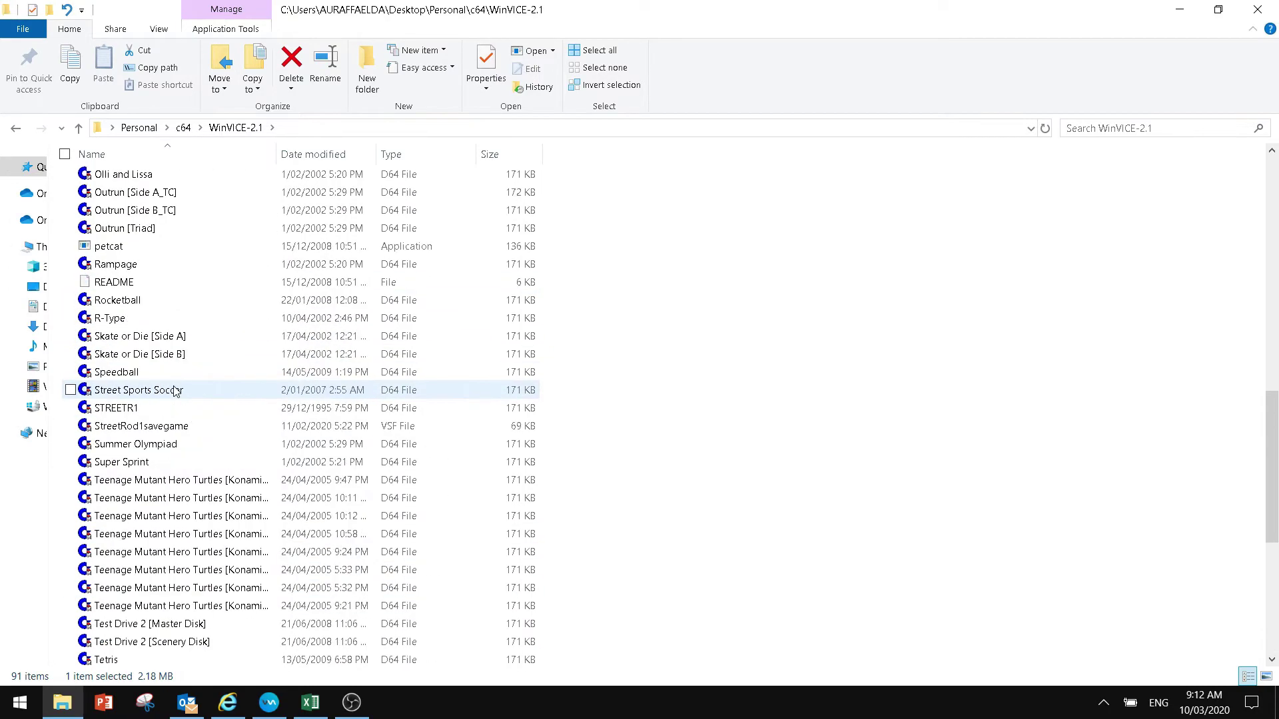
{"action": "scroll", "coordinate": [174, 391], "scroll_direction": "up", "scroll_amount": 13}
{"action": "scroll", "coordinate": [175, 391], "scroll_direction": "down", "scroll_amount": 2}
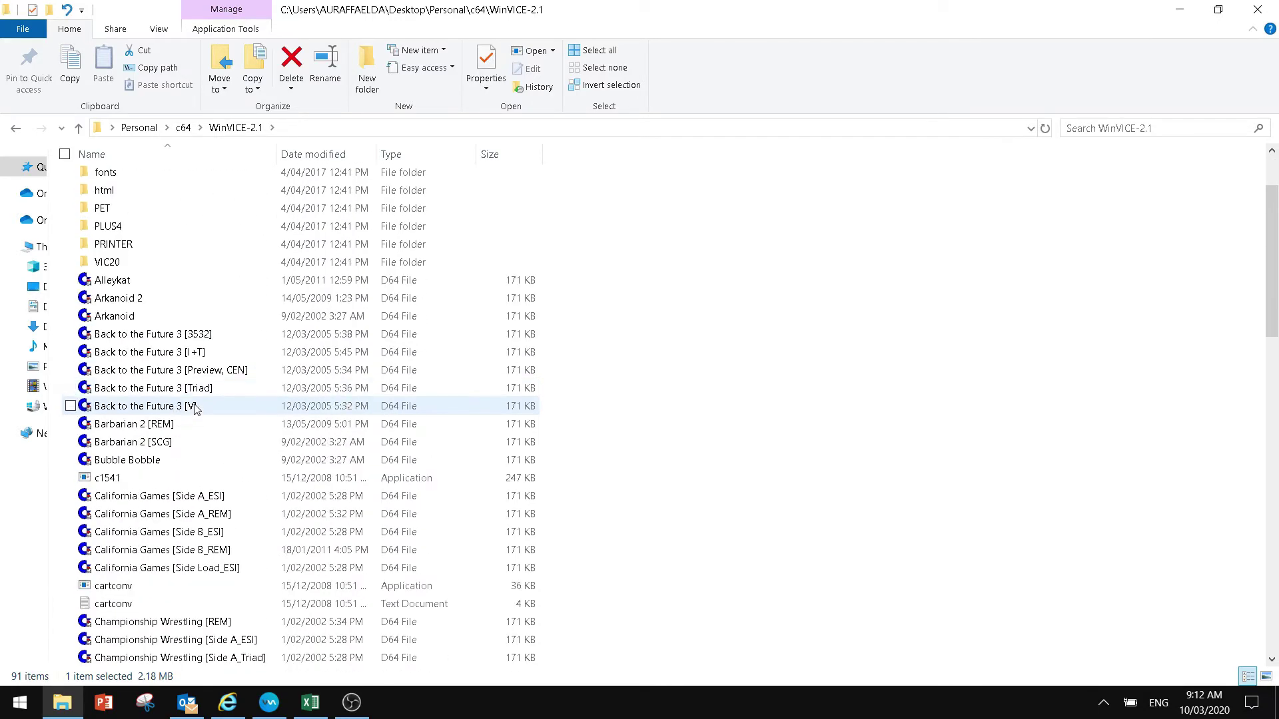
- Choose an app for Bubble Bobble from its context menu, then dismiss the open-with prompt
{"action": "right_click", "coordinate": [137, 462]}
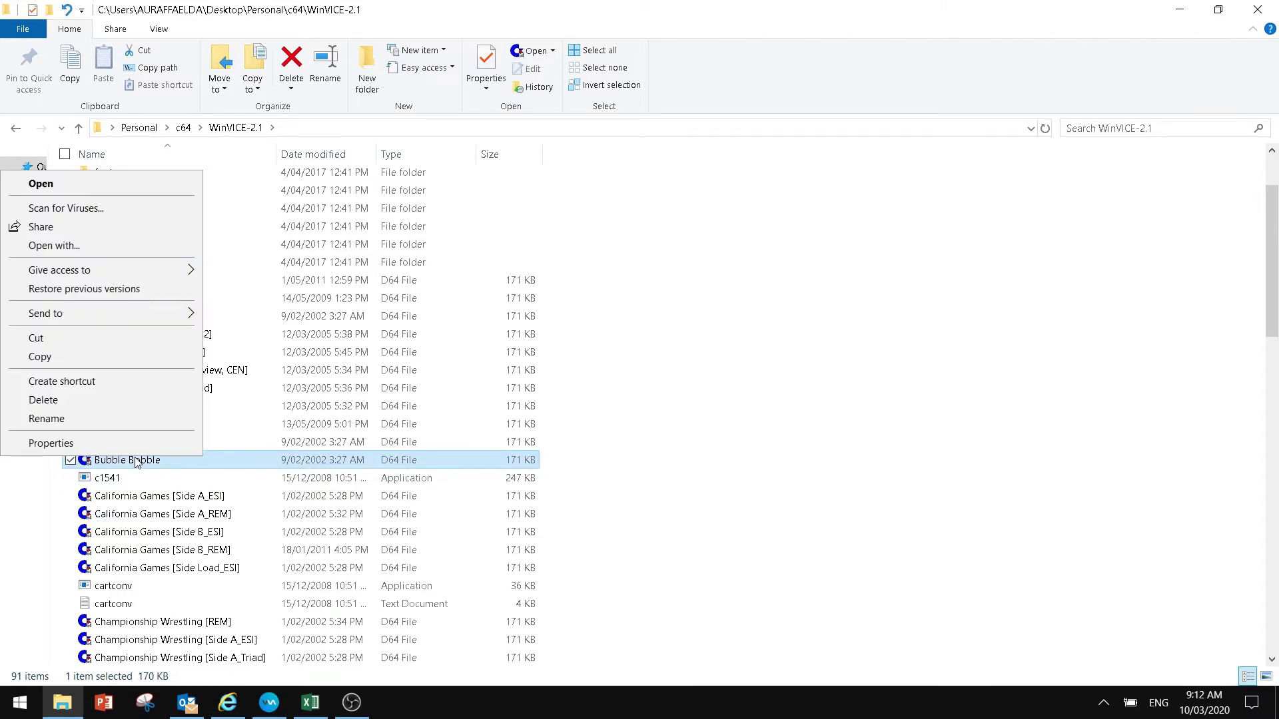
{"action": "left_click", "coordinate": [77, 246]}
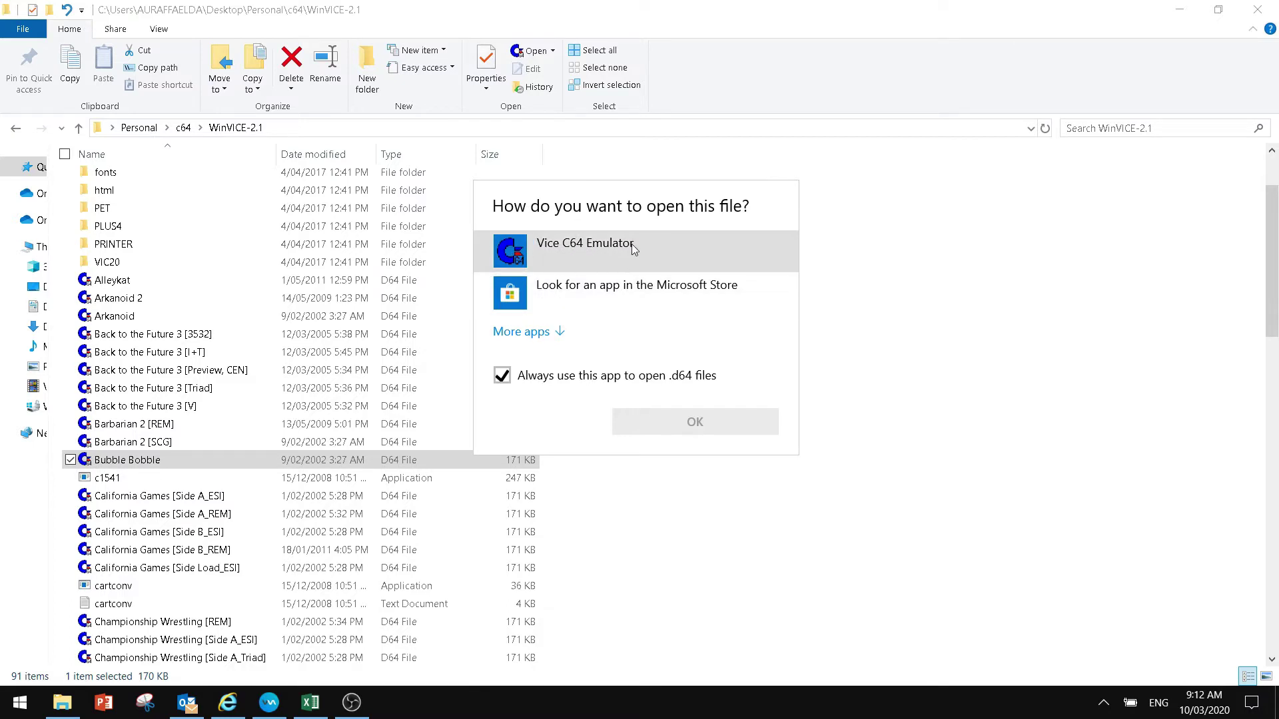
{"action": "left_click", "coordinate": [967, 301]}
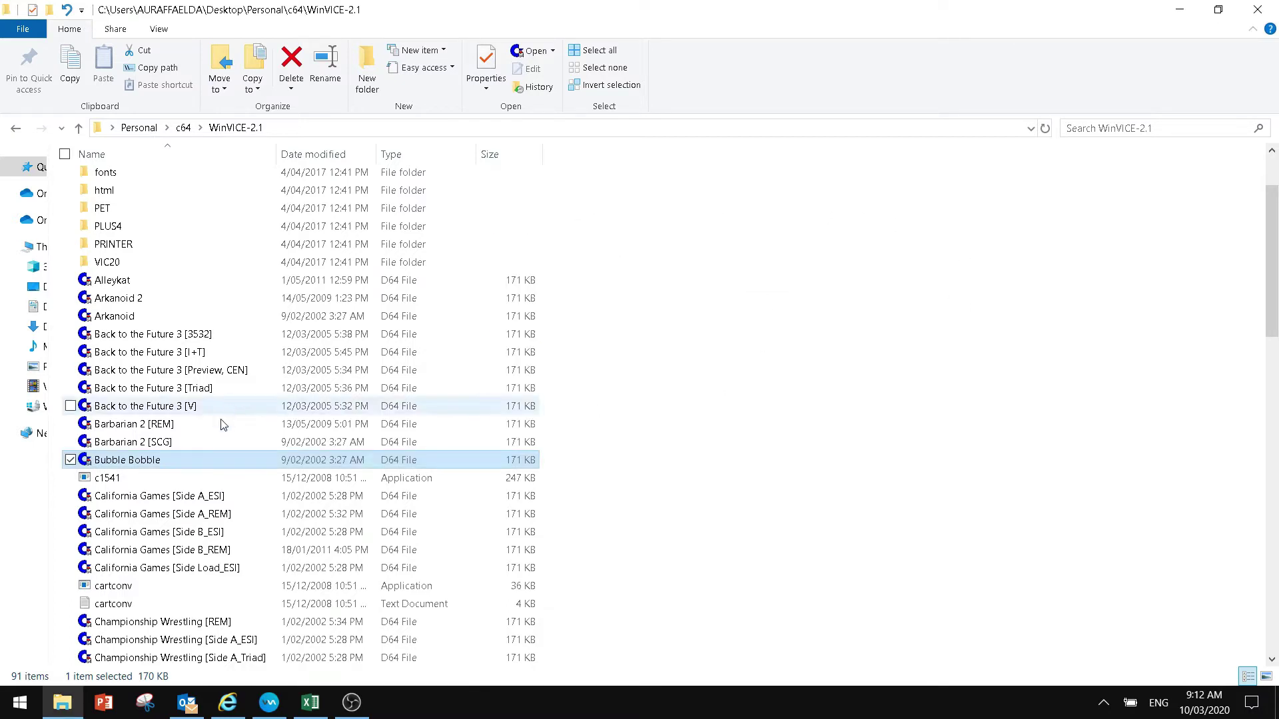
- Launch Bubble Bobble.d64 in VICE and maximize the emulator window
{"action": "double_click", "coordinate": [176, 461]}
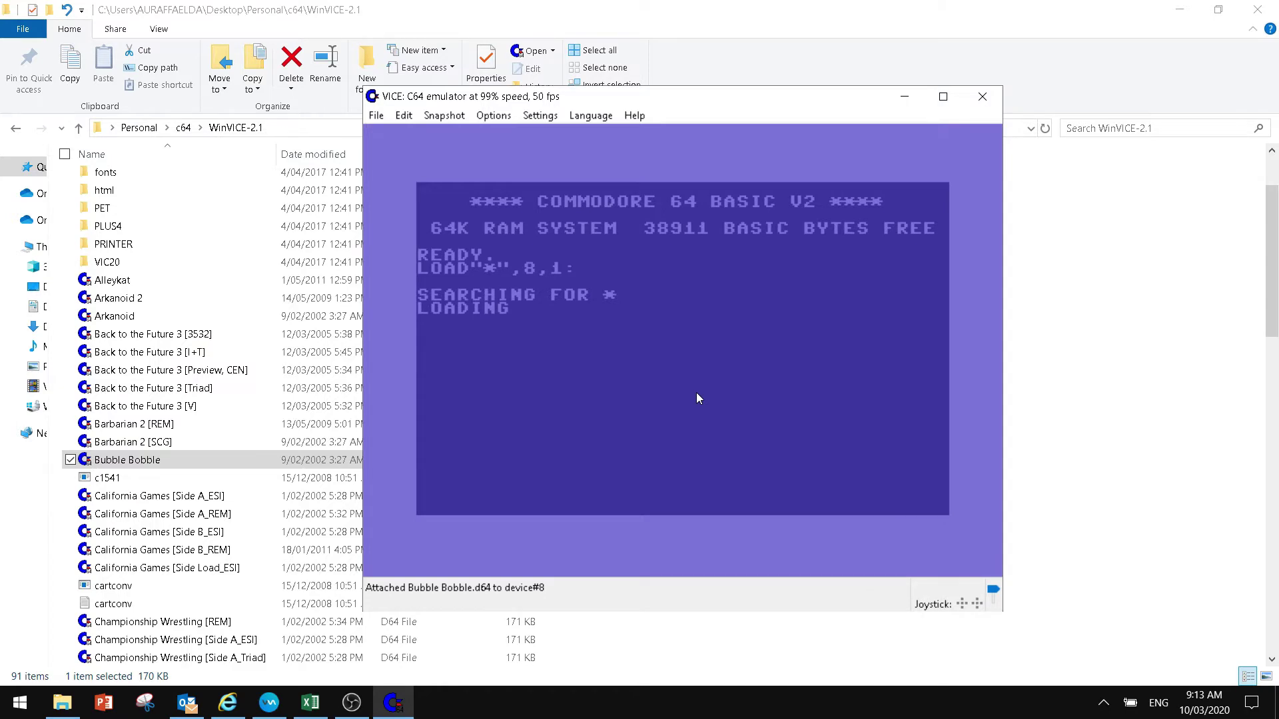
{"action": "left_click", "coordinate": [943, 96]}
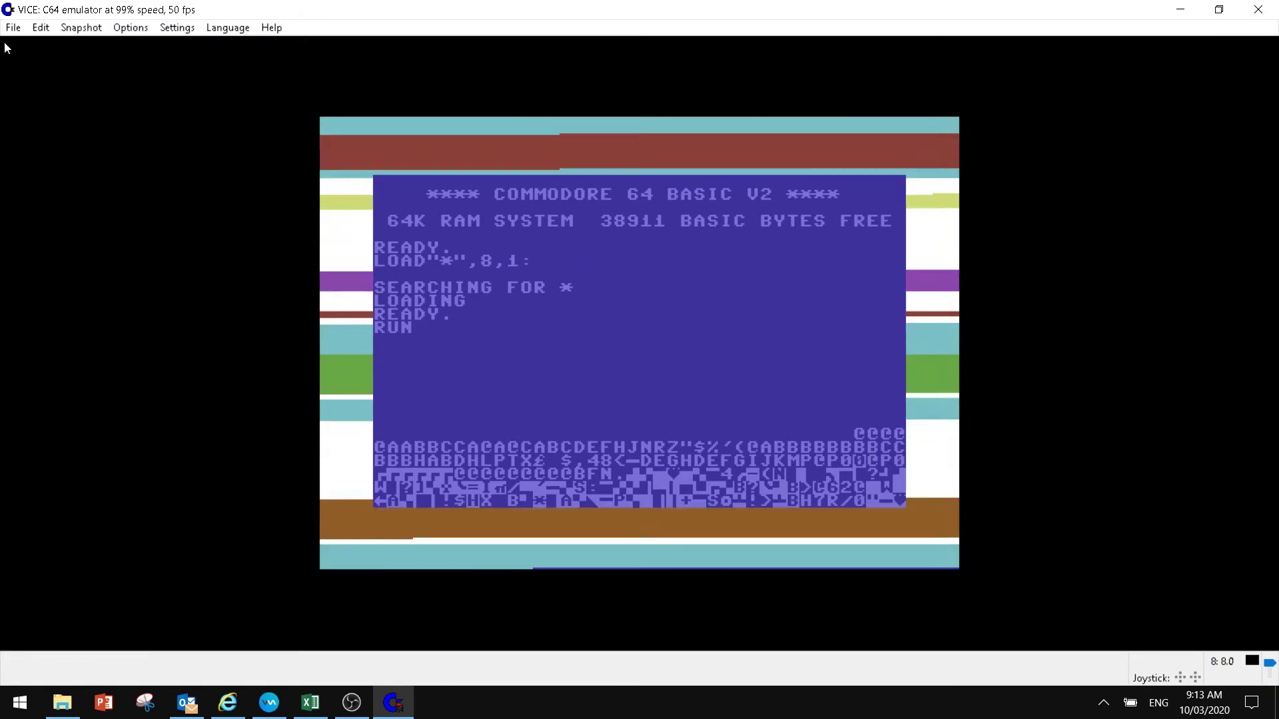
- Set VICE's Options > Maximum Speed to 200%
{"action": "left_click", "coordinate": [145, 32]}
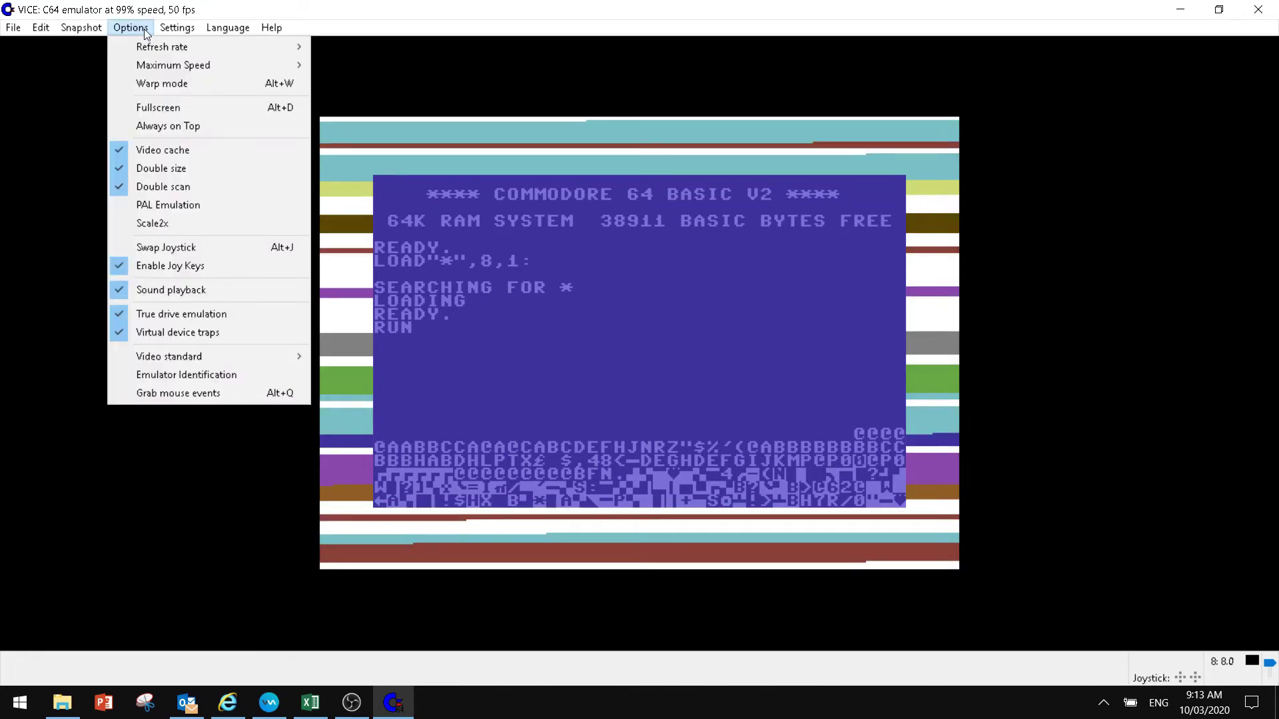
{"action": "mouse_move", "coordinate": [152, 68]}
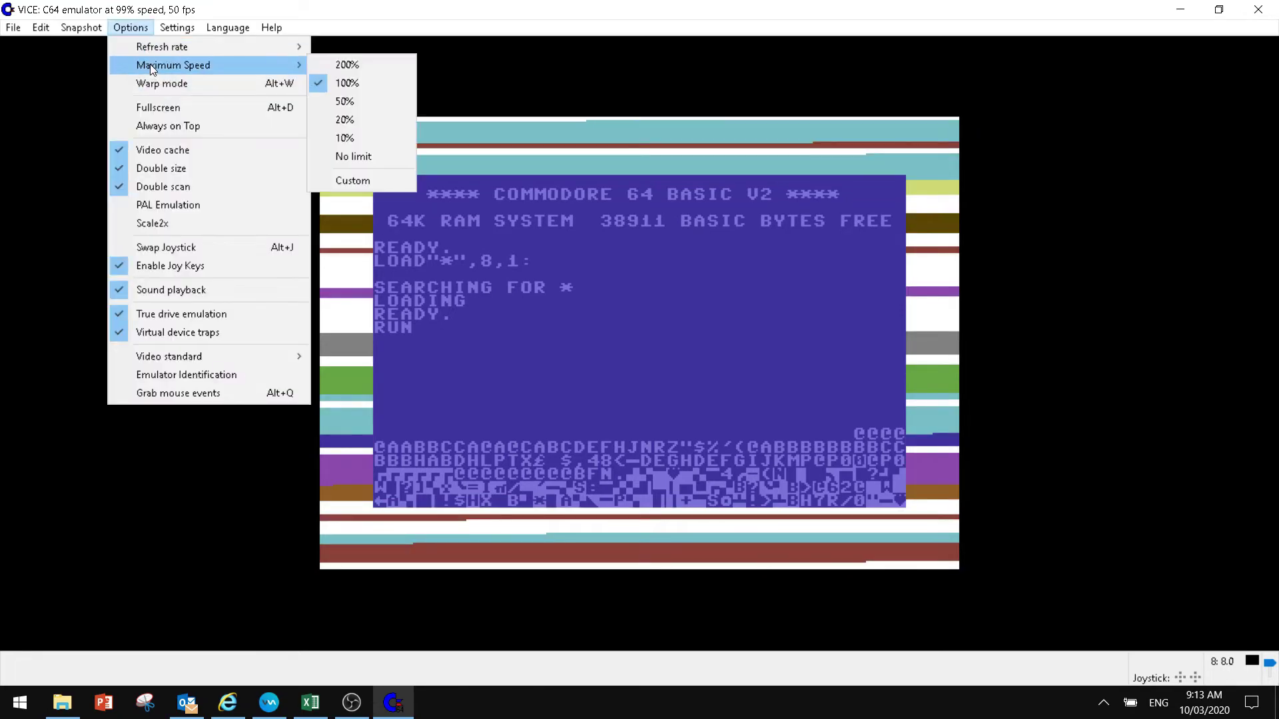
{"action": "left_click", "coordinate": [346, 65]}
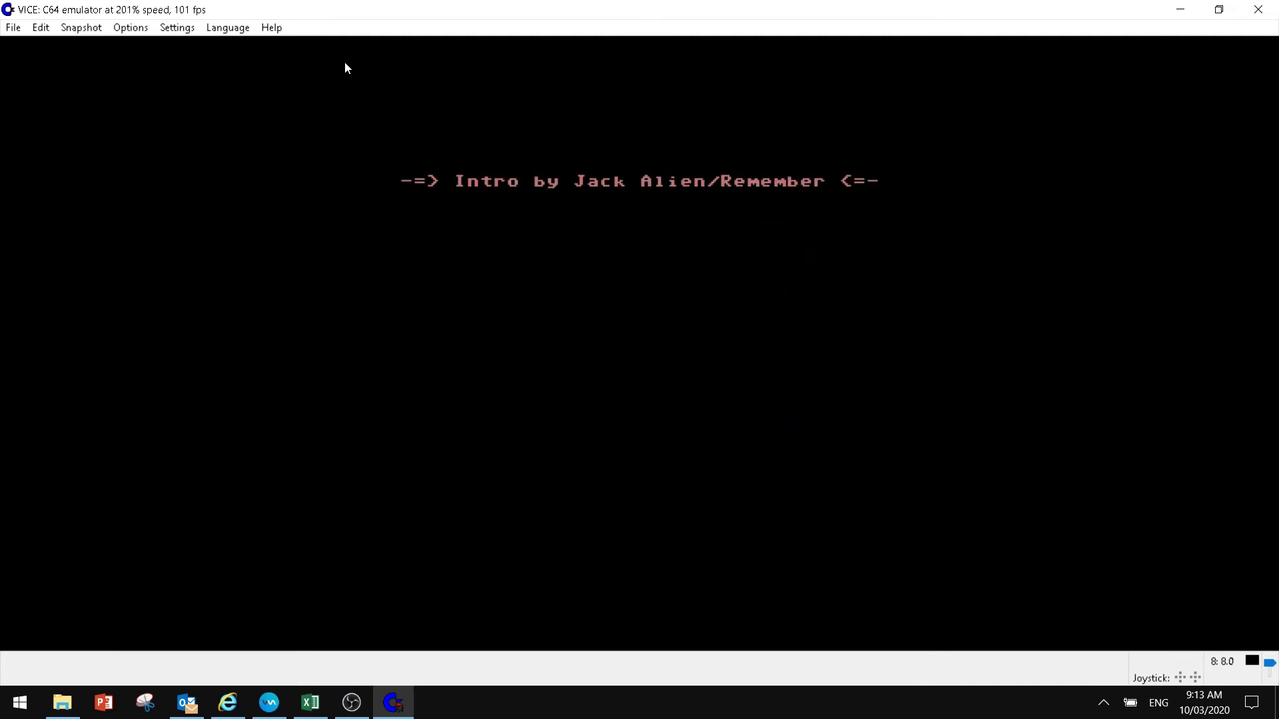
- Skip the cracktro and instructions, then answer Y to all seven trainer questions
{"action": "key", "text": "space"}
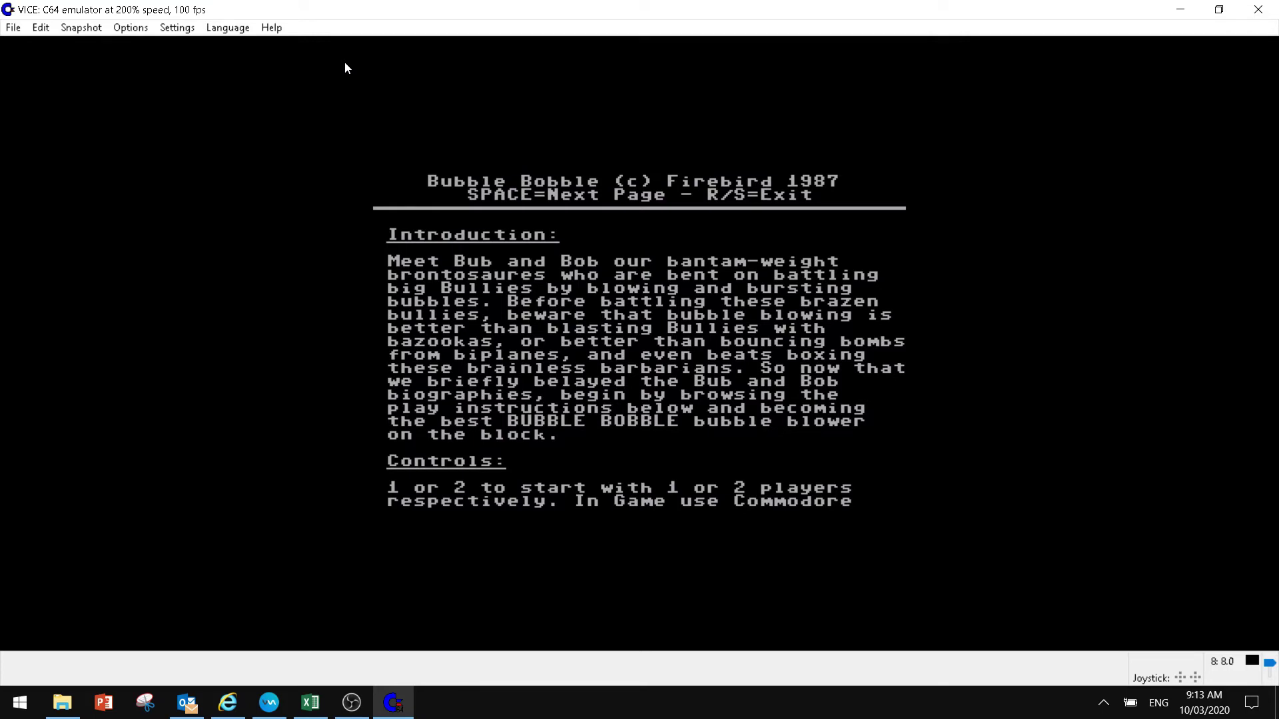
{"action": "key", "text": "Escape"}
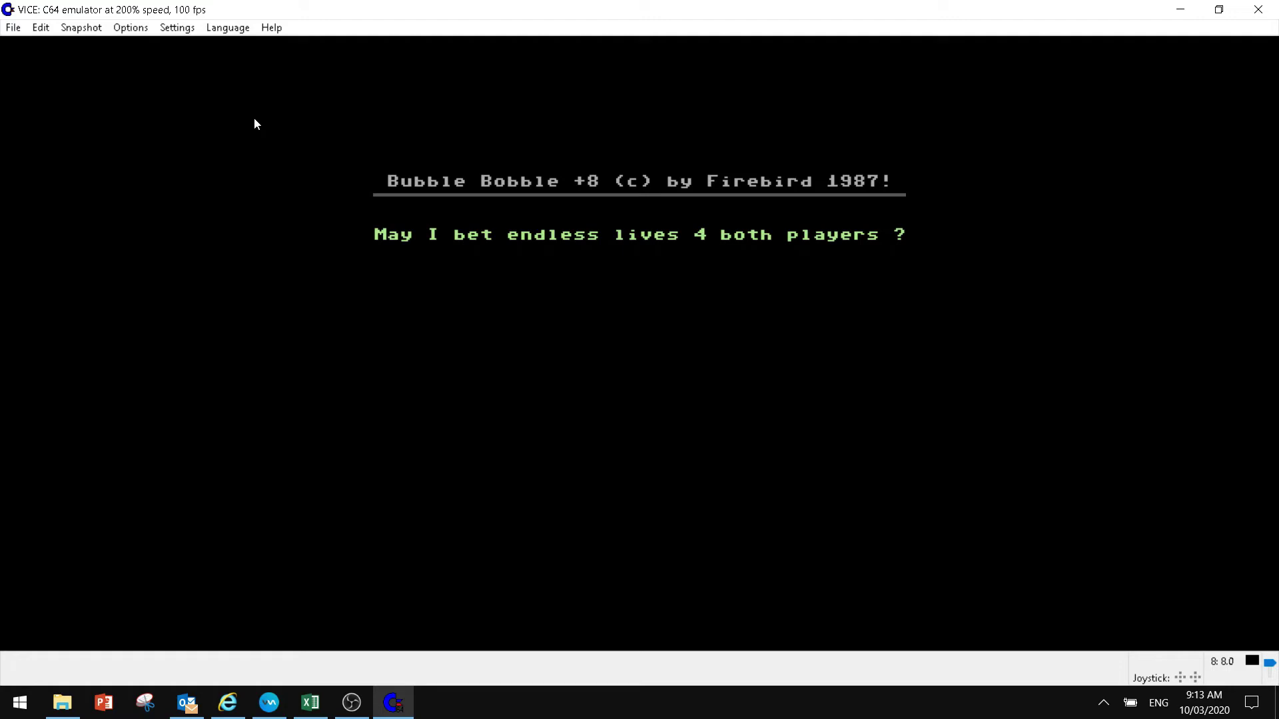
{"action": "key", "text": "y"}
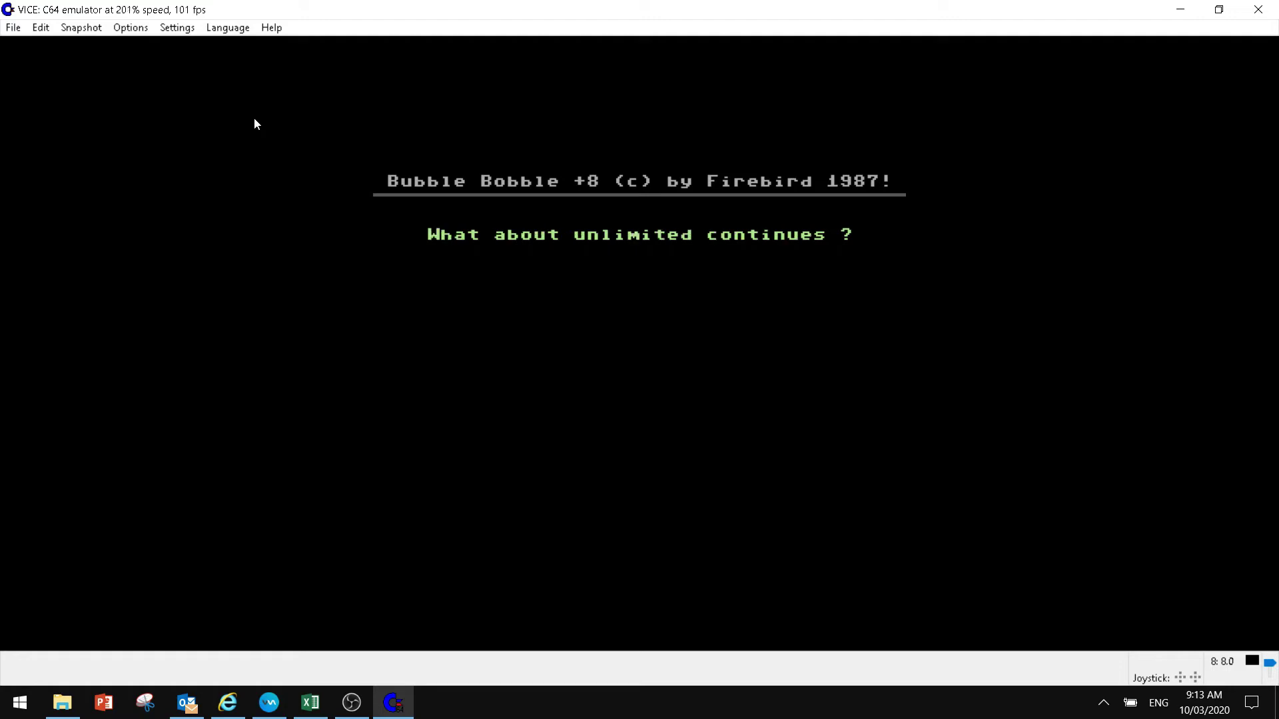
{"action": "key", "text": "y"}
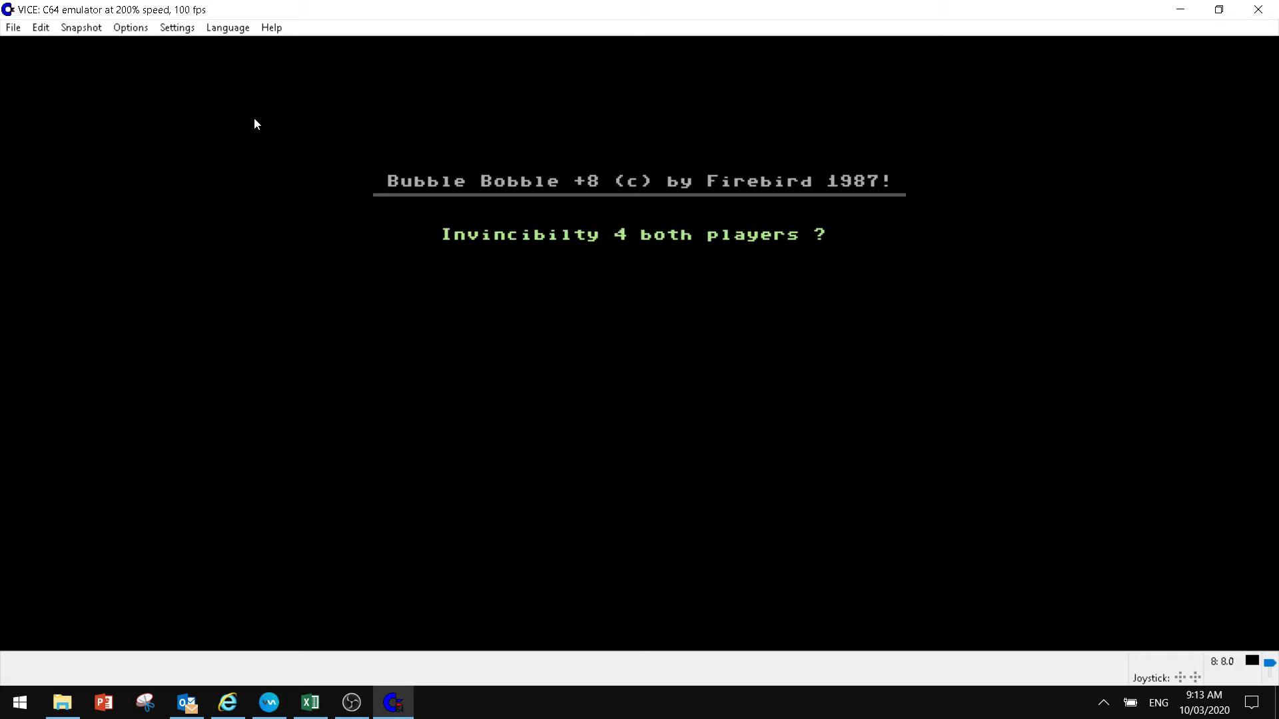
{"action": "key", "text": "y"}
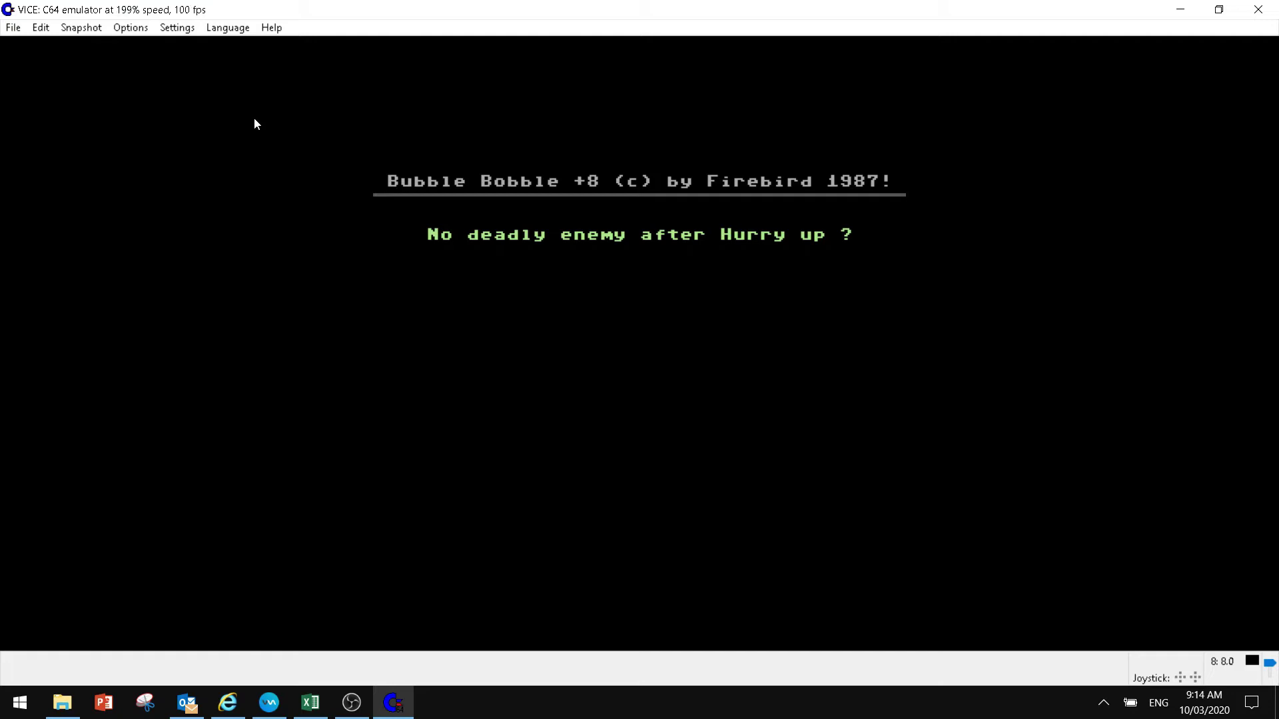
{"action": "key", "text": "y"}
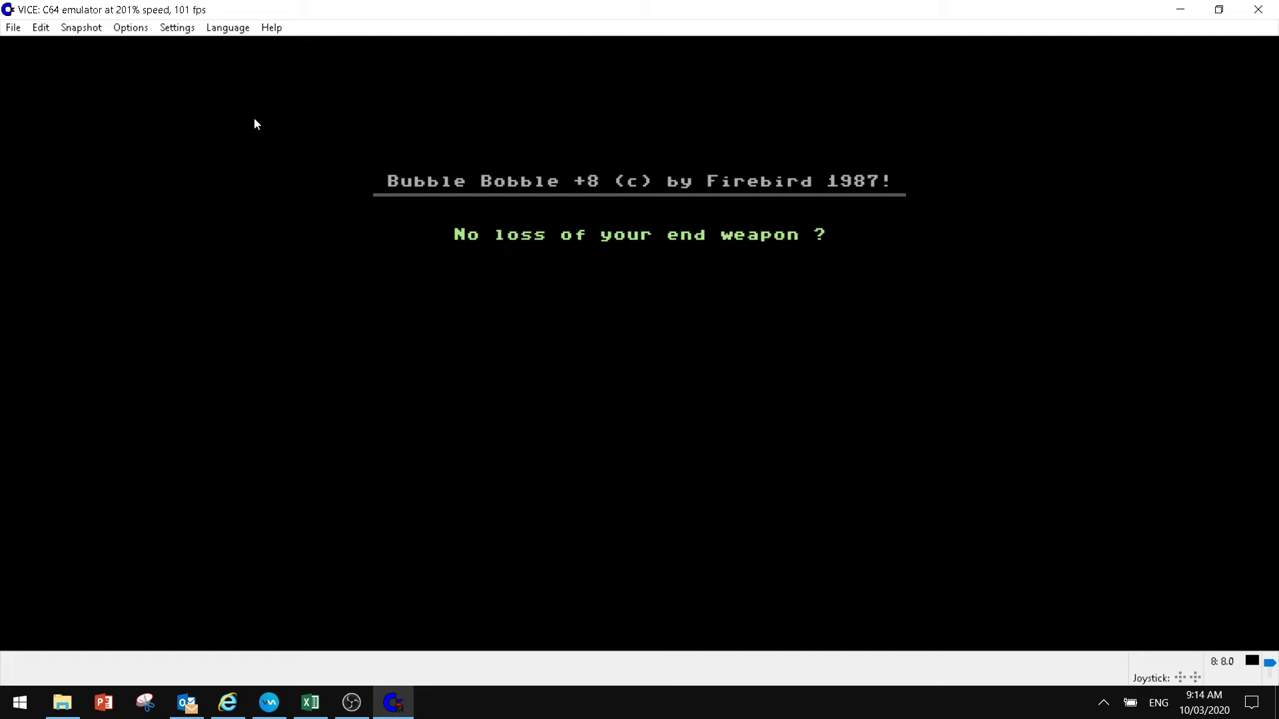
{"action": "key", "text": "y"}
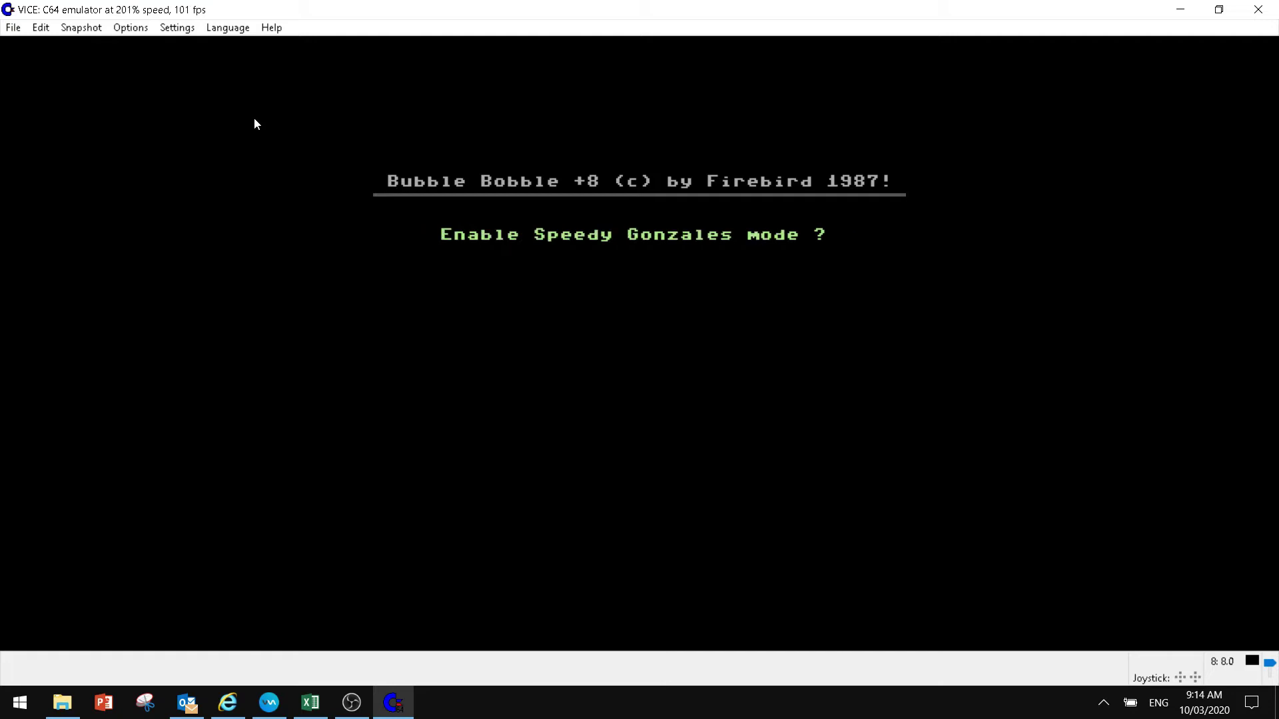
{"action": "key", "text": "y"}
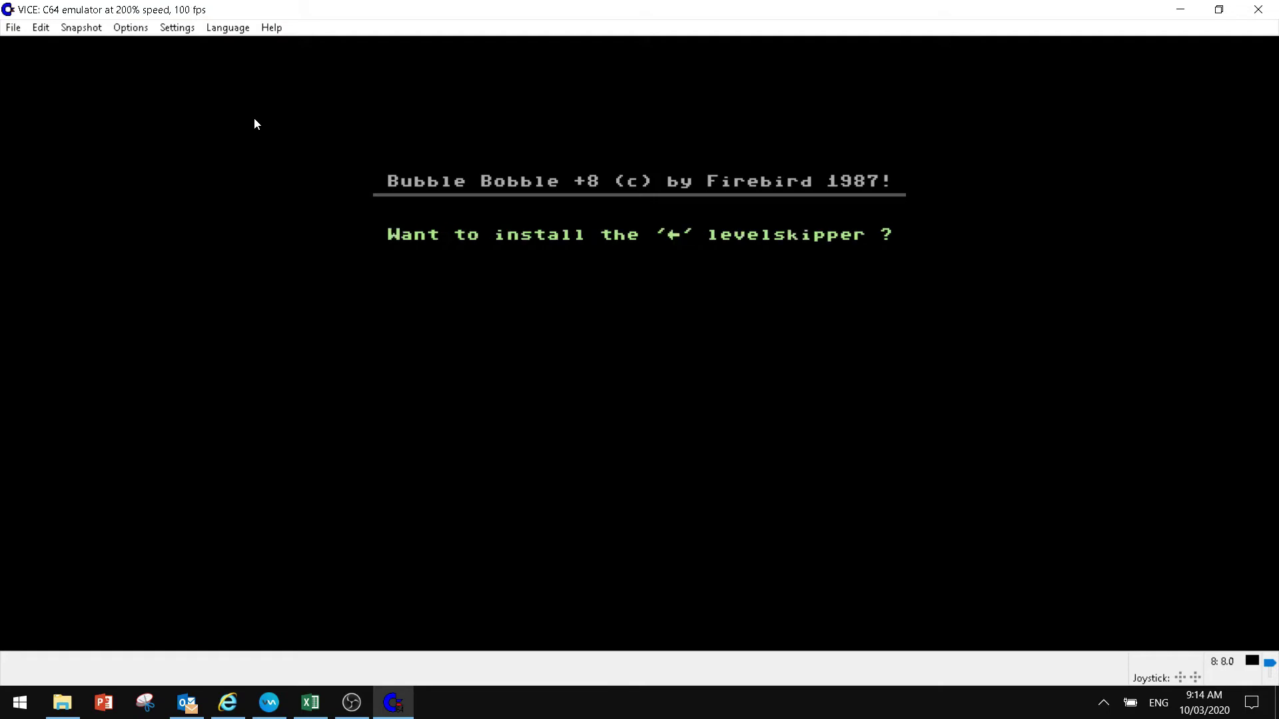
{"action": "key", "text": "y"}
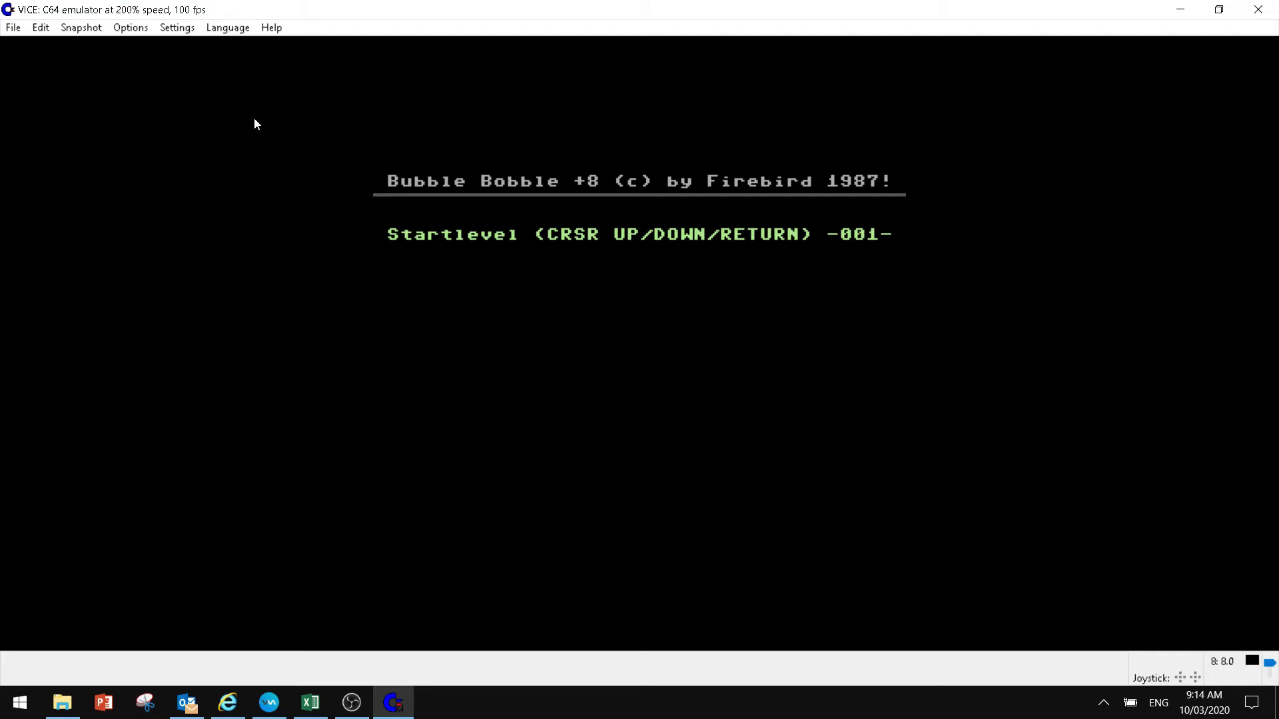
- Start Bubble Bobble at level 001, reset Maximum Speed to 100%, and browse the File menu
{"action": "key", "text": "Return"}
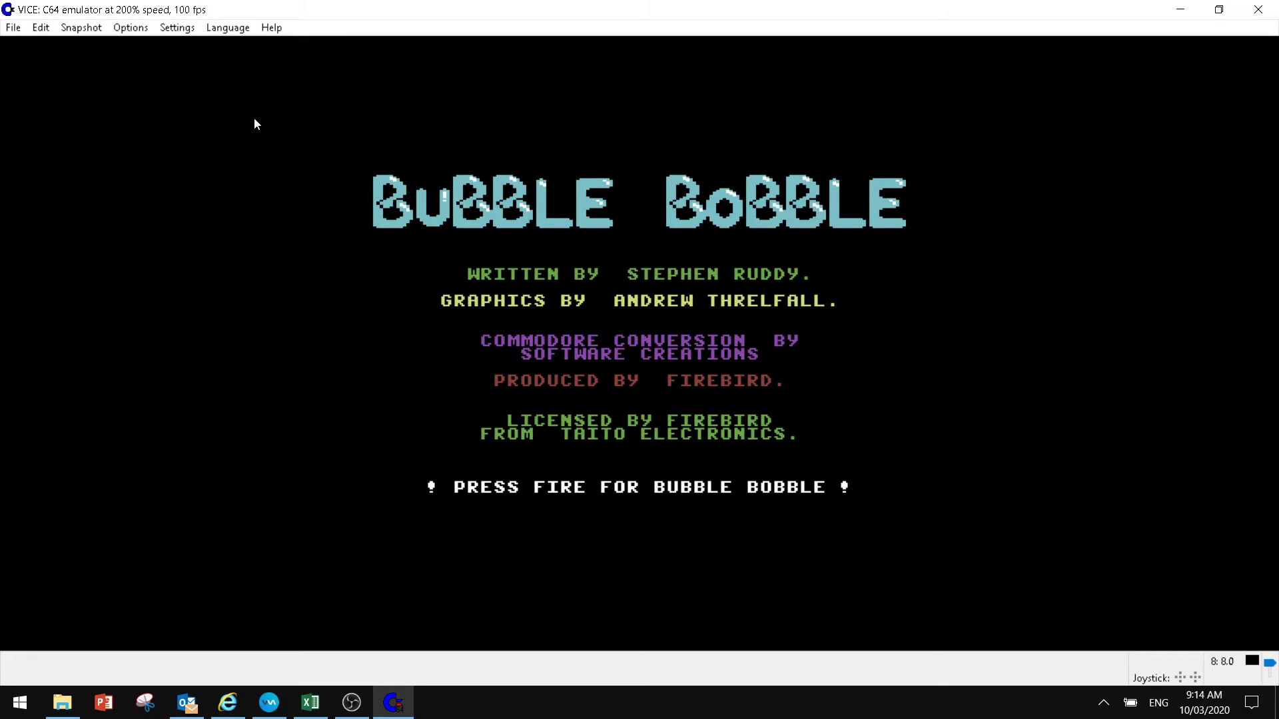
{"action": "left_click", "coordinate": [131, 28]}
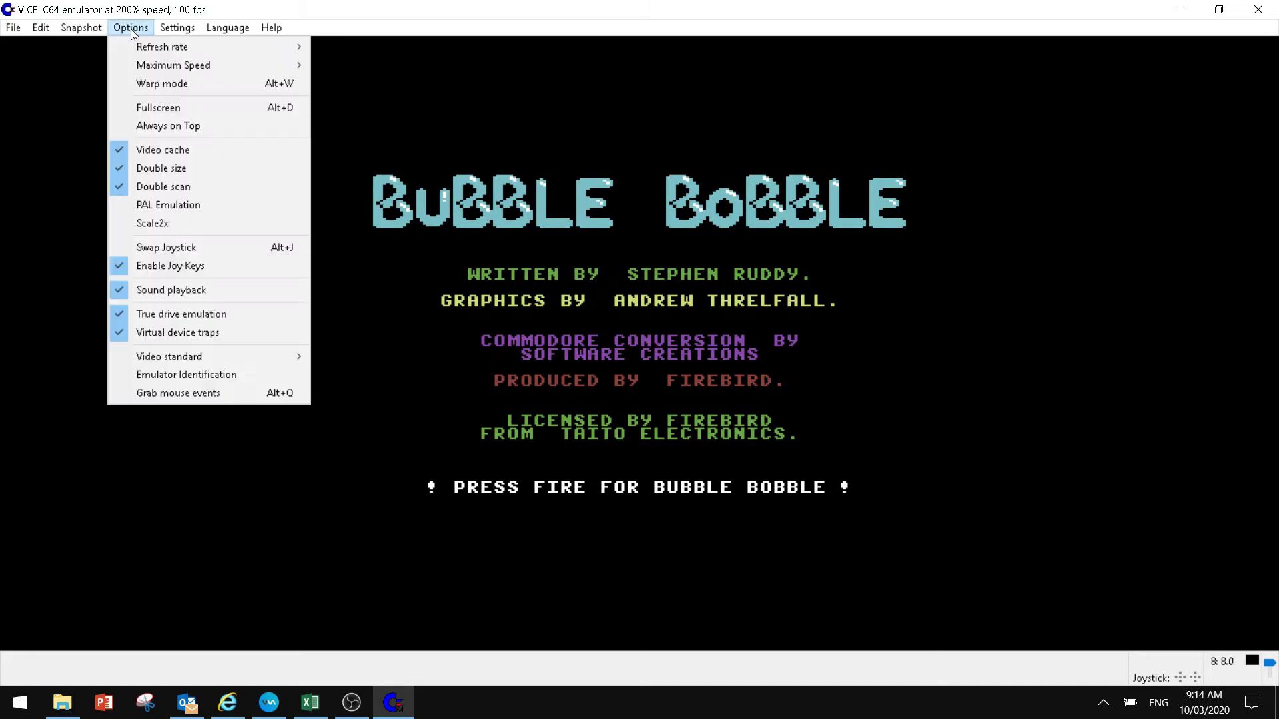
{"action": "mouse_move", "coordinate": [156, 73]}
{"action": "left_click", "coordinate": [347, 82]}
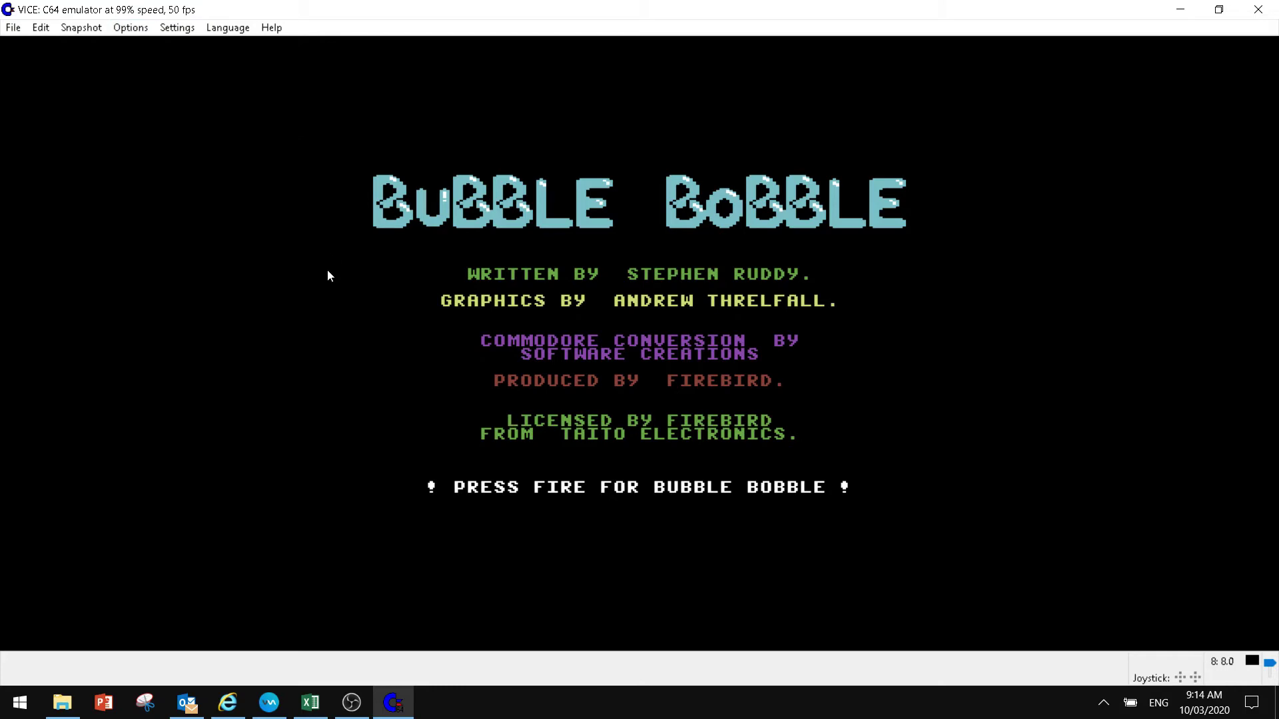
{"action": "left_click", "coordinate": [6, 32]}
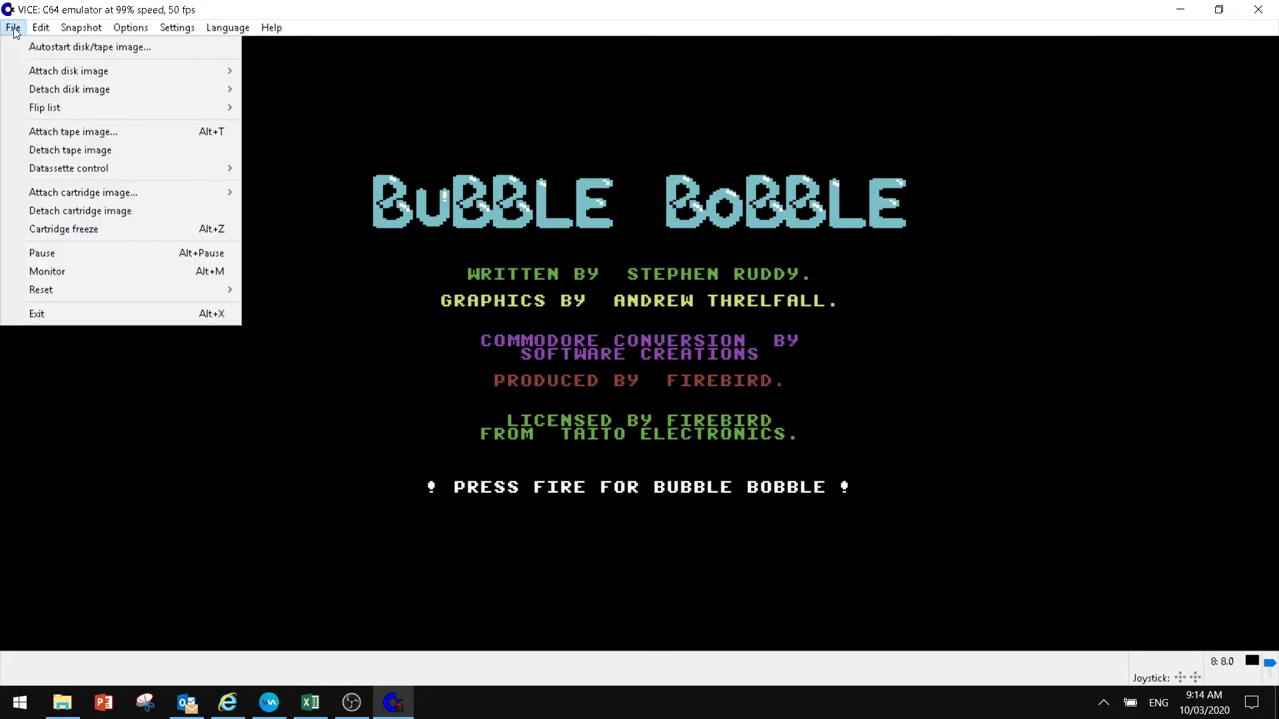
{"action": "mouse_move", "coordinate": [103, 35]}
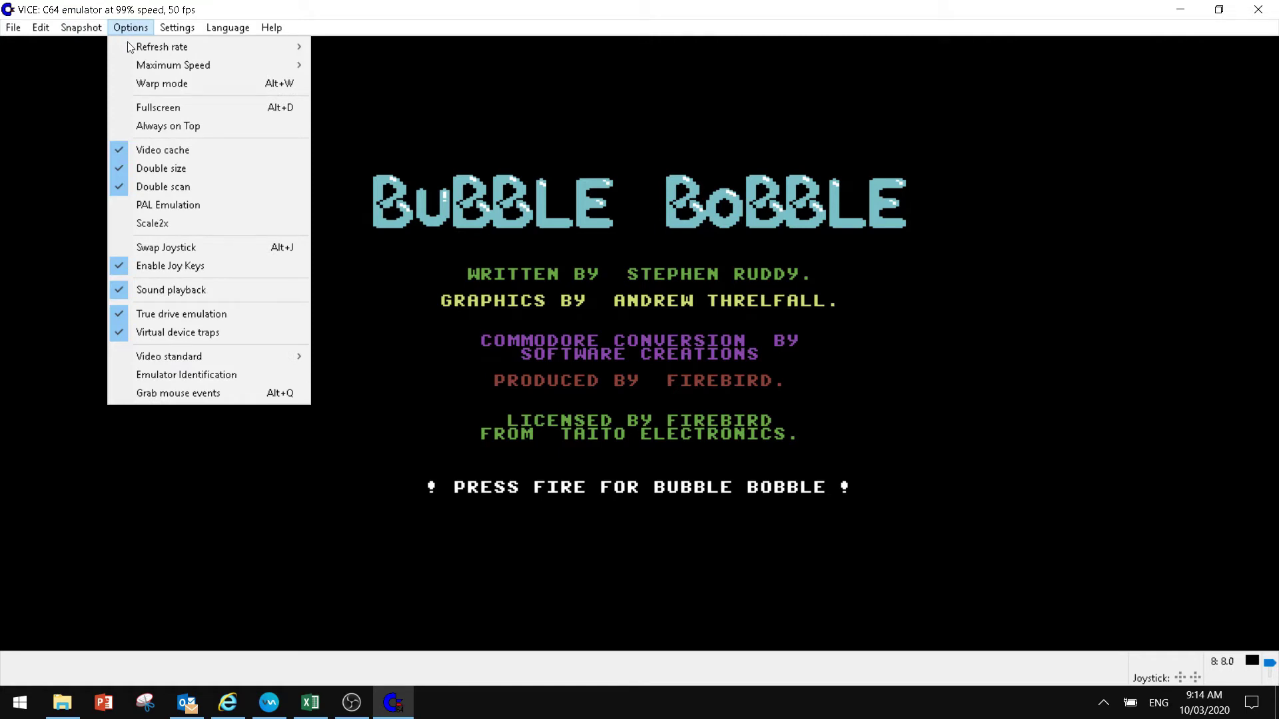
- Open Settings > Joystick settings and inspect the Keyset A (OK) and Keyset B (Cancel) mappings
{"action": "mouse_move", "coordinate": [164, 32]}
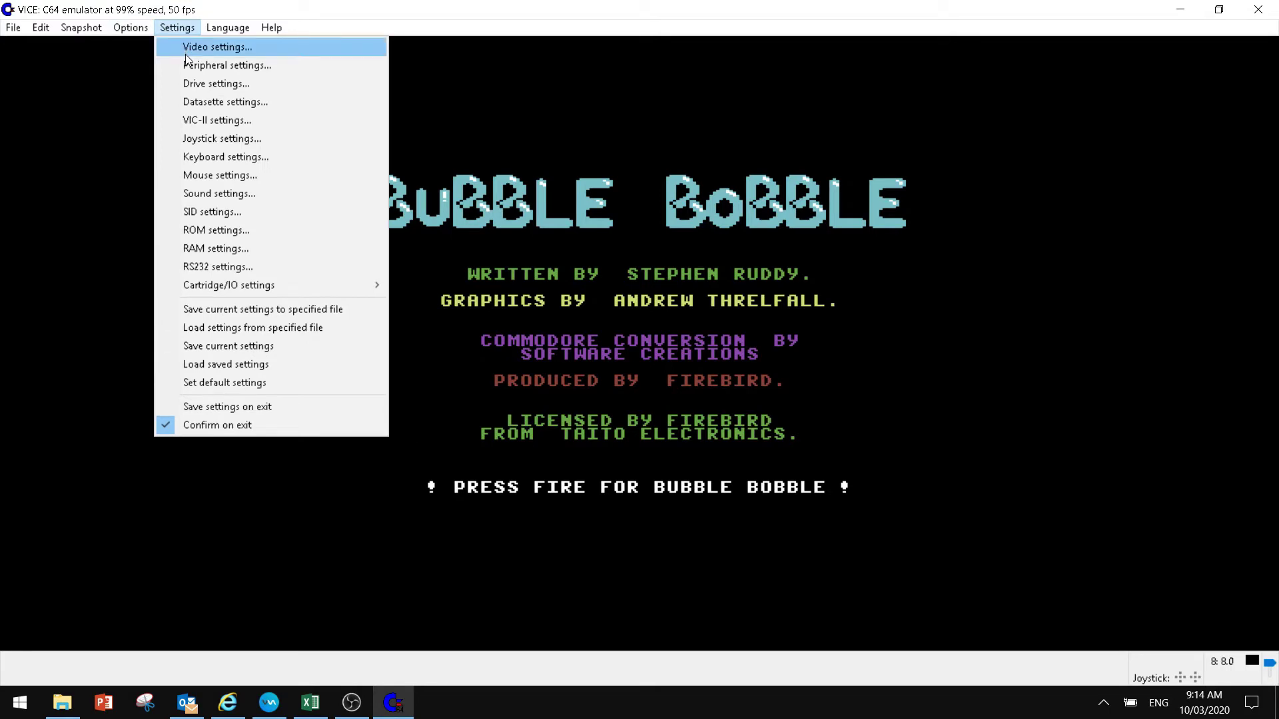
{"action": "left_click", "coordinate": [204, 139]}
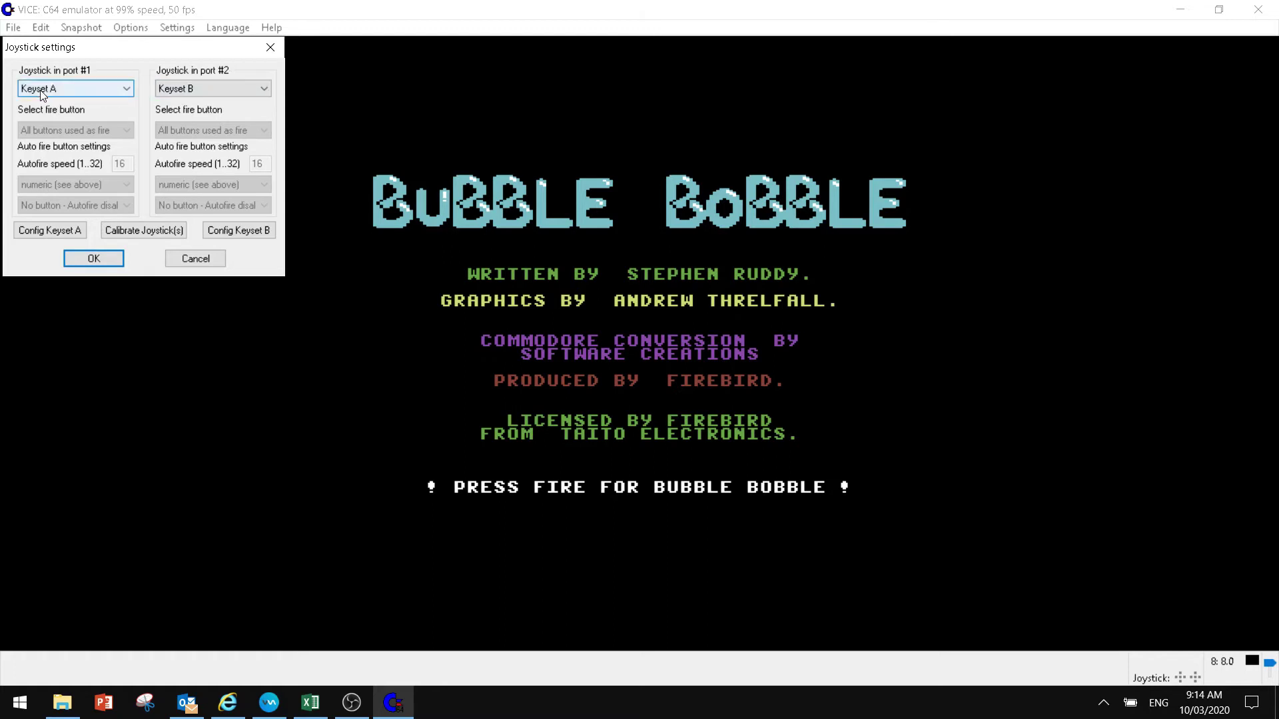
{"action": "left_click", "coordinate": [40, 231]}
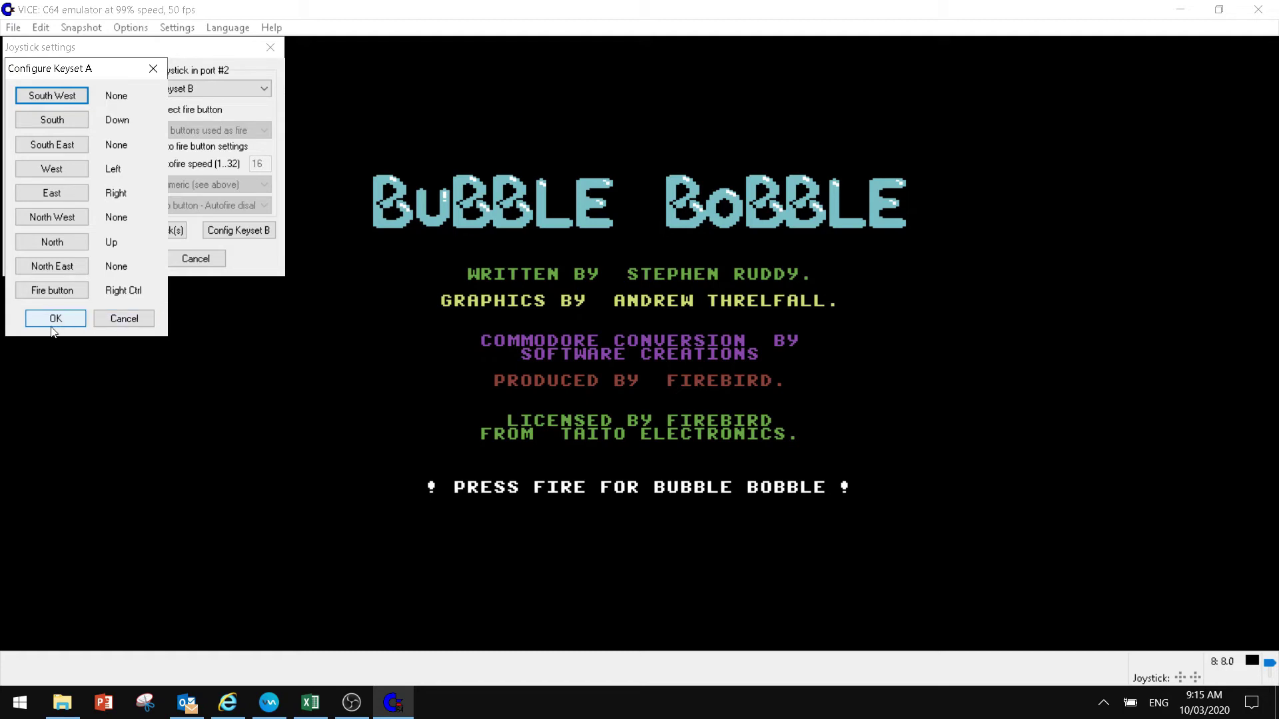
{"action": "left_click", "coordinate": [30, 318]}
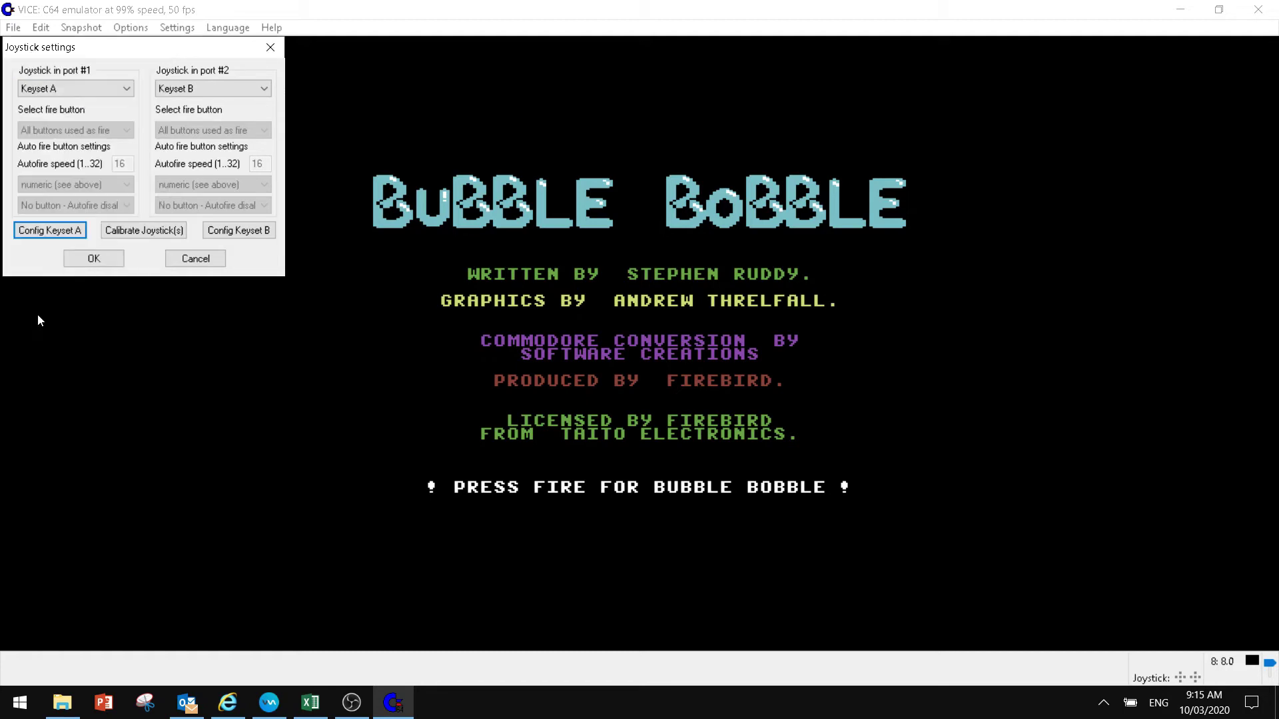
{"action": "left_click", "coordinate": [237, 231]}
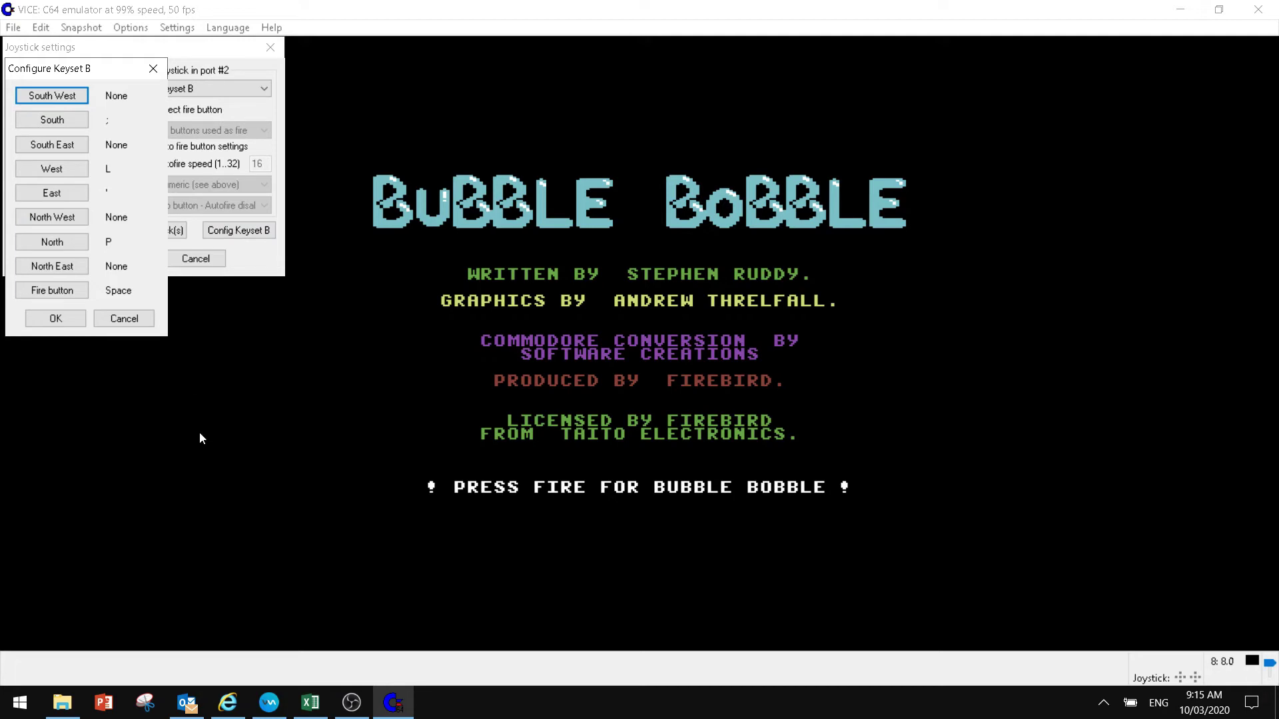
{"action": "left_click", "coordinate": [123, 319]}
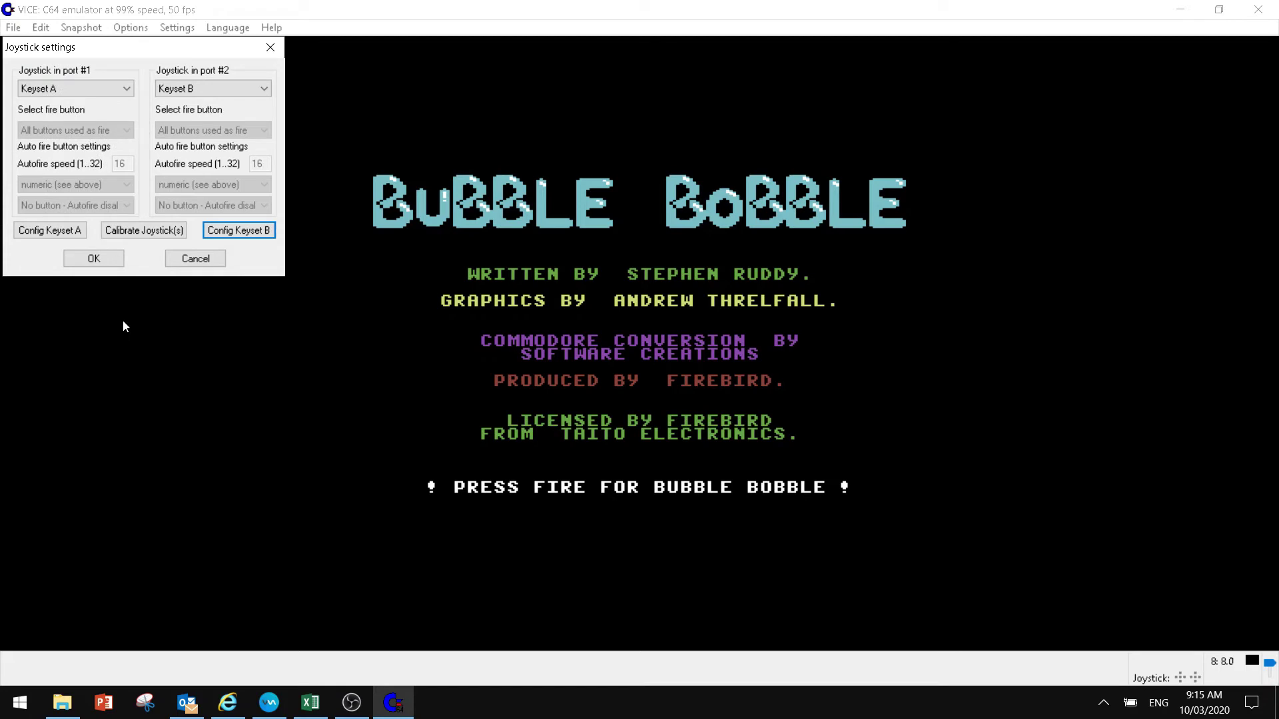
- Confirm the joystick settings, then look at Video settings and the Options menu without changing anything
{"action": "left_click", "coordinate": [94, 259]}
{"action": "left_click", "coordinate": [190, 30]}
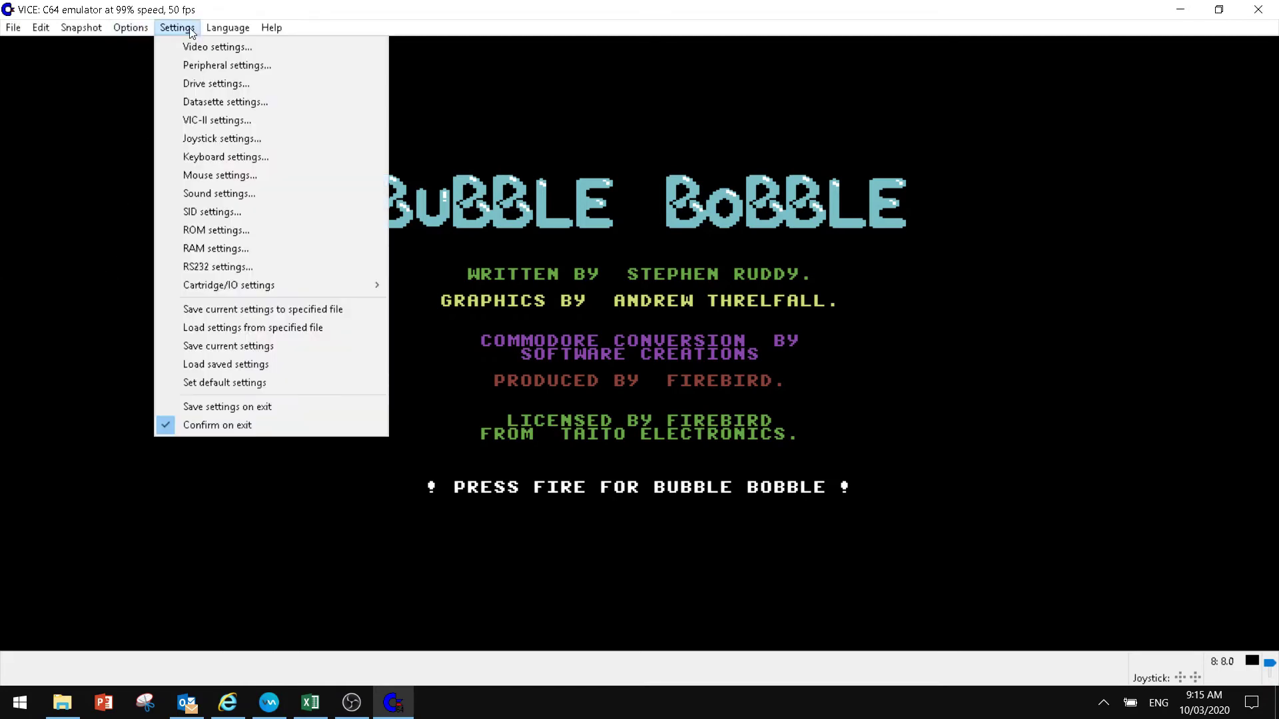
{"action": "left_click", "coordinate": [183, 46]}
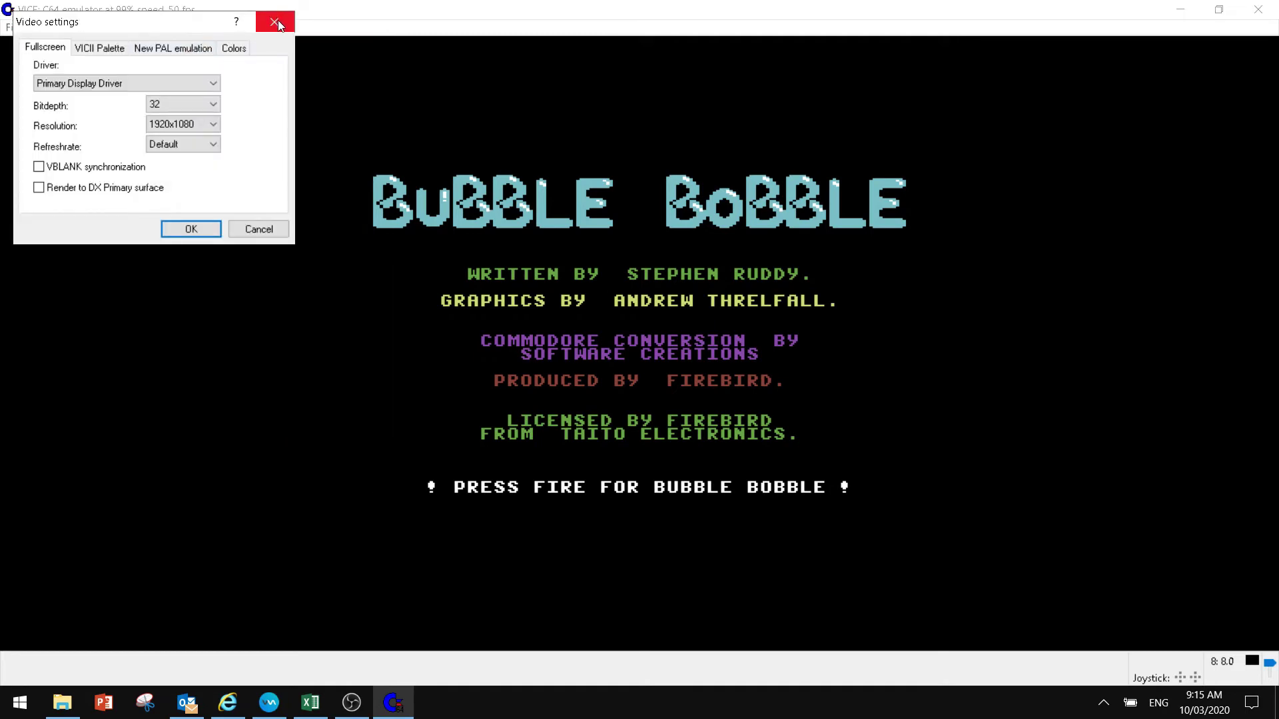
{"action": "left_click", "coordinate": [275, 22]}
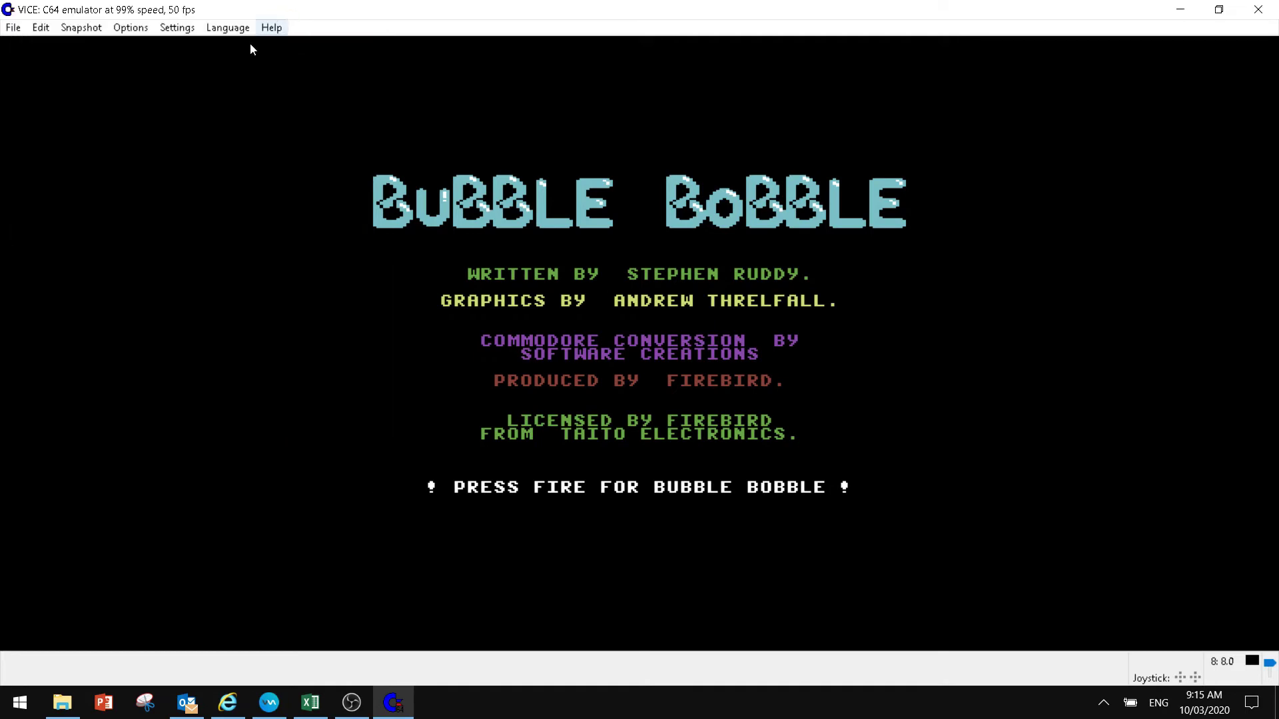
{"action": "left_click", "coordinate": [131, 28]}
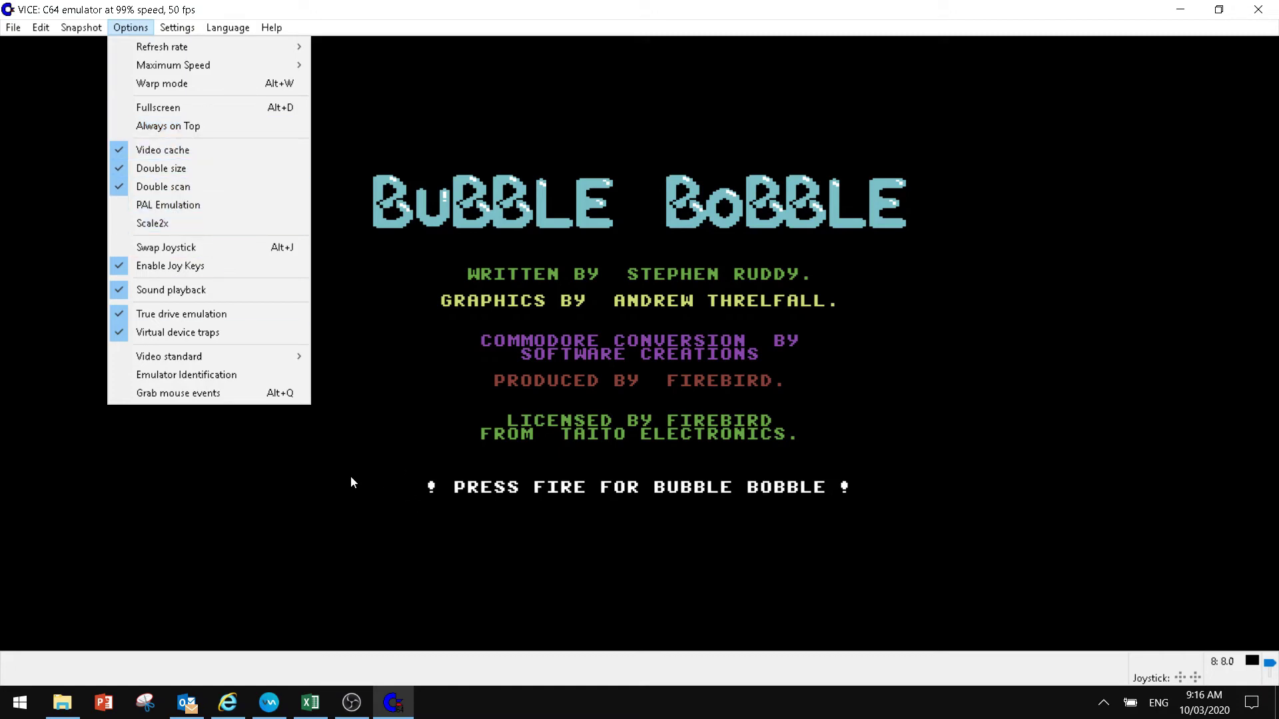
{"action": "left_click", "coordinate": [131, 441]}
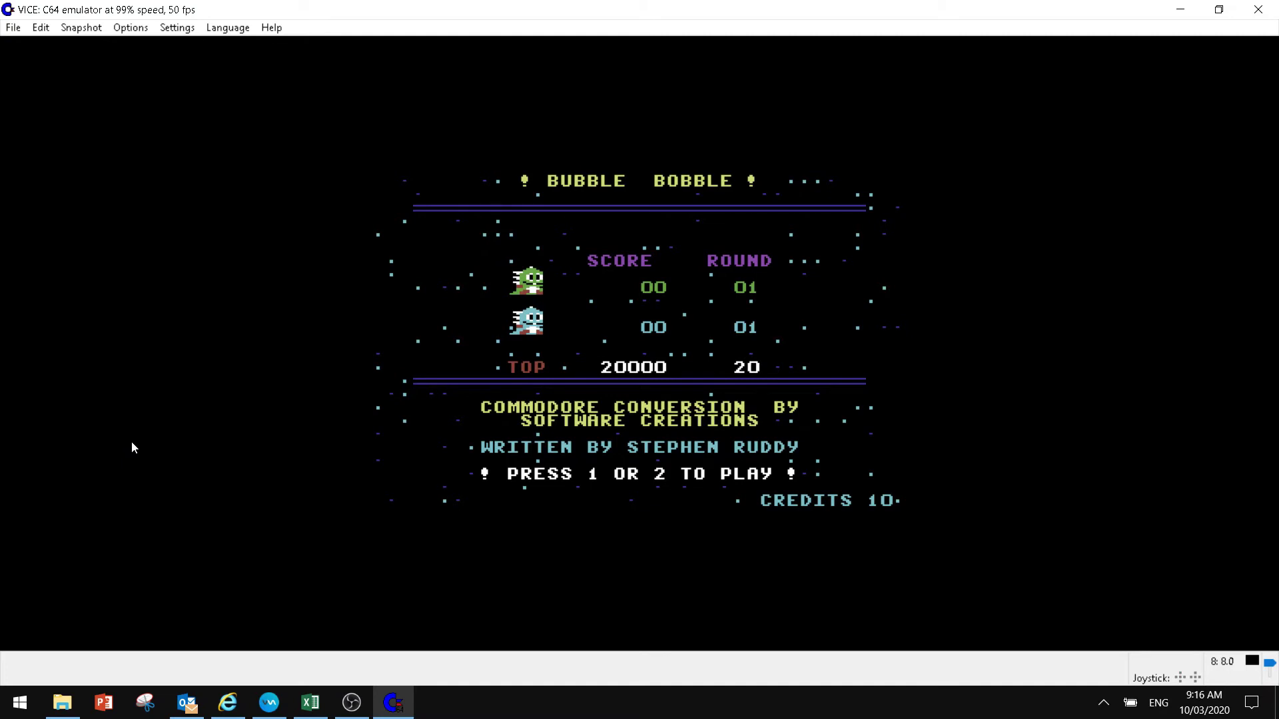
- Start a one-player game with 1, walk the dragon right and bubble the enemies
{"action": "key", "text": "1"}
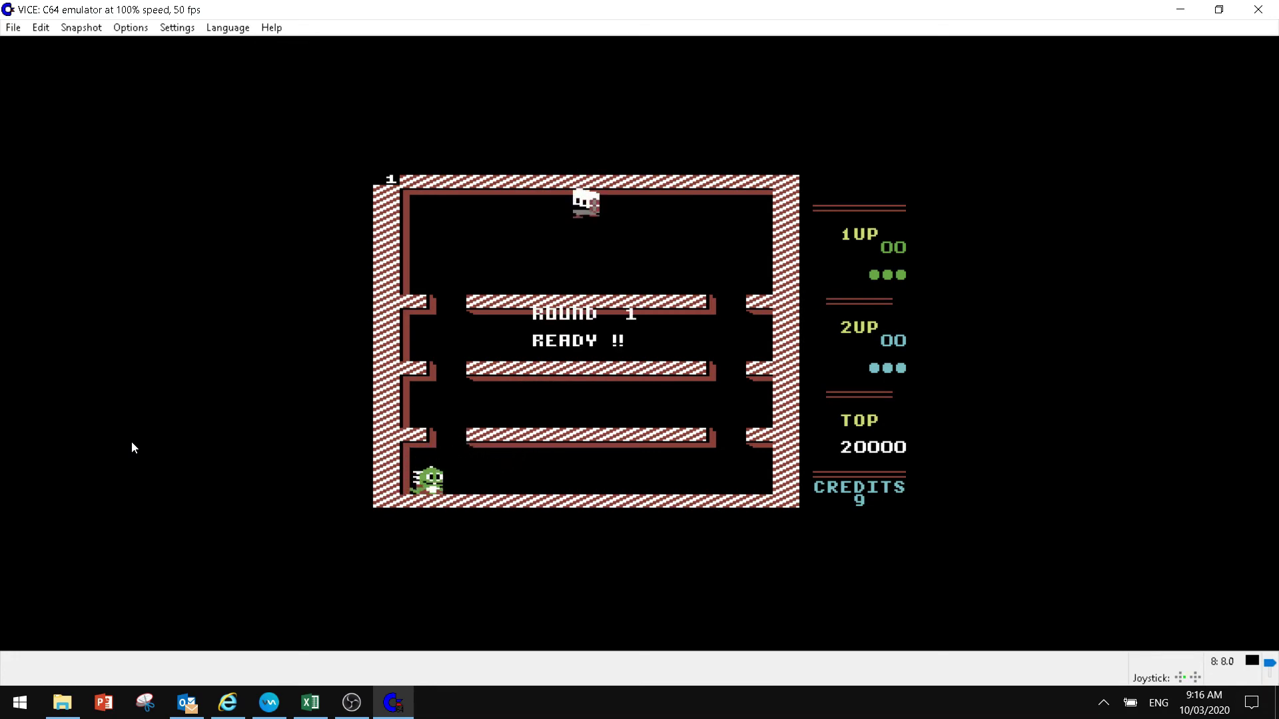
{"action": "key", "text": "Right"}
{"action": "key", "text": "Right"}
{"action": "key", "text": "space"}
{"action": "key", "text": "Up"}
{"action": "key", "text": "Up"}
{"action": "key", "text": "Right"}
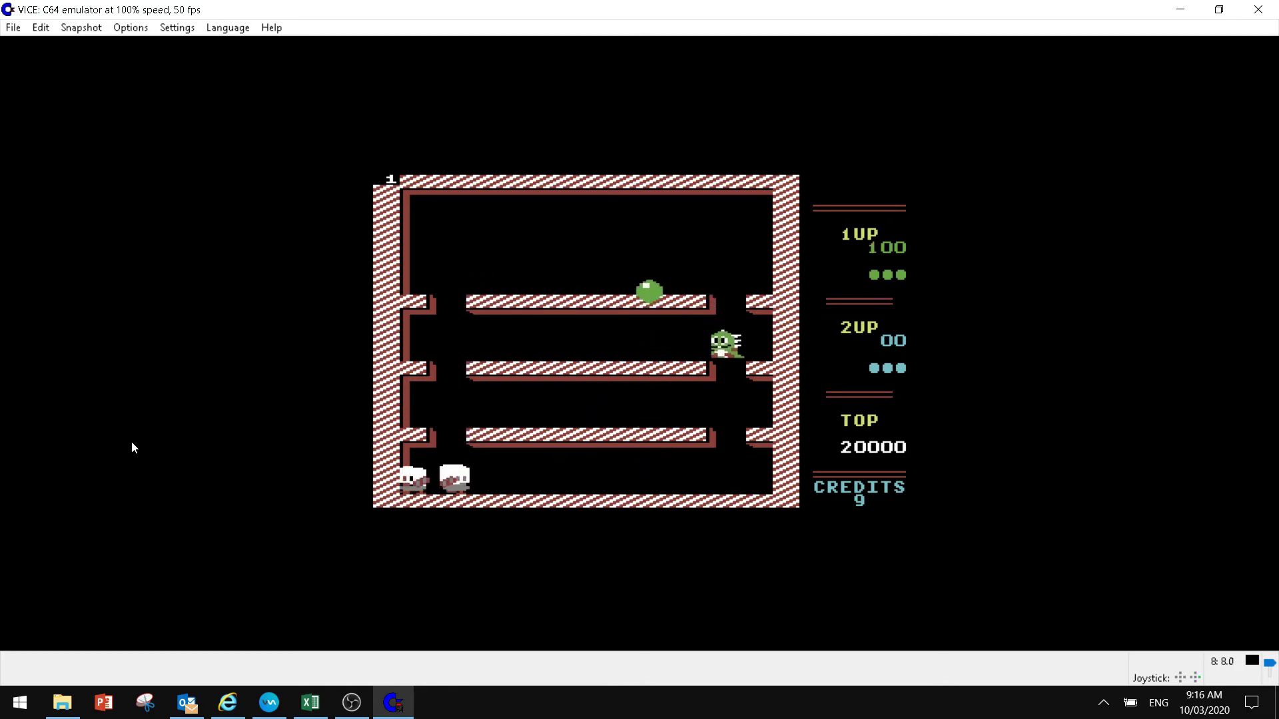
- Climb the dragon up to the top platform and eat the fruit mug, reaching 1100 points
{"action": "key", "text": "Left"}
{"action": "key", "text": "Up"}
{"action": "key", "text": "Left"}
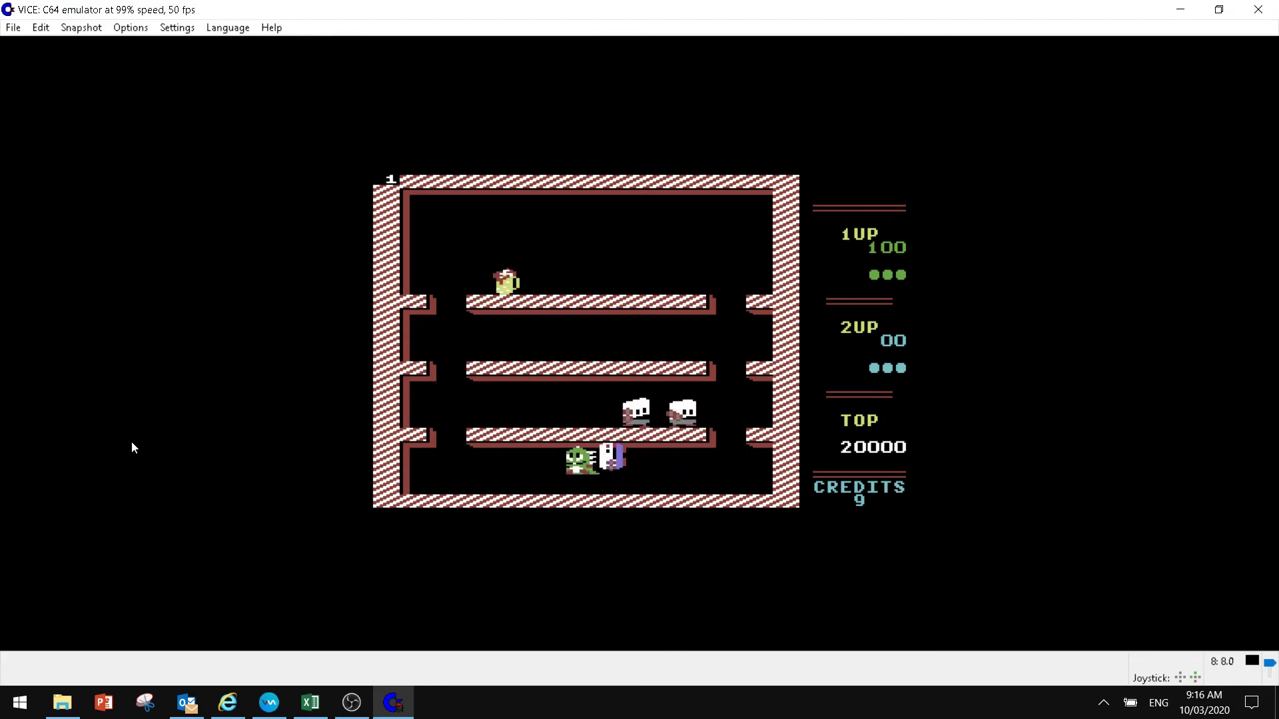
{"action": "key", "text": "Left"}
{"action": "key", "text": "Up"}
{"action": "key", "text": "Right"}
{"action": "key", "text": "Up"}
{"action": "key", "text": "Up"}
{"action": "key", "text": "Right"}
{"action": "key", "text": "Left"}
{"action": "key", "text": "Right"}
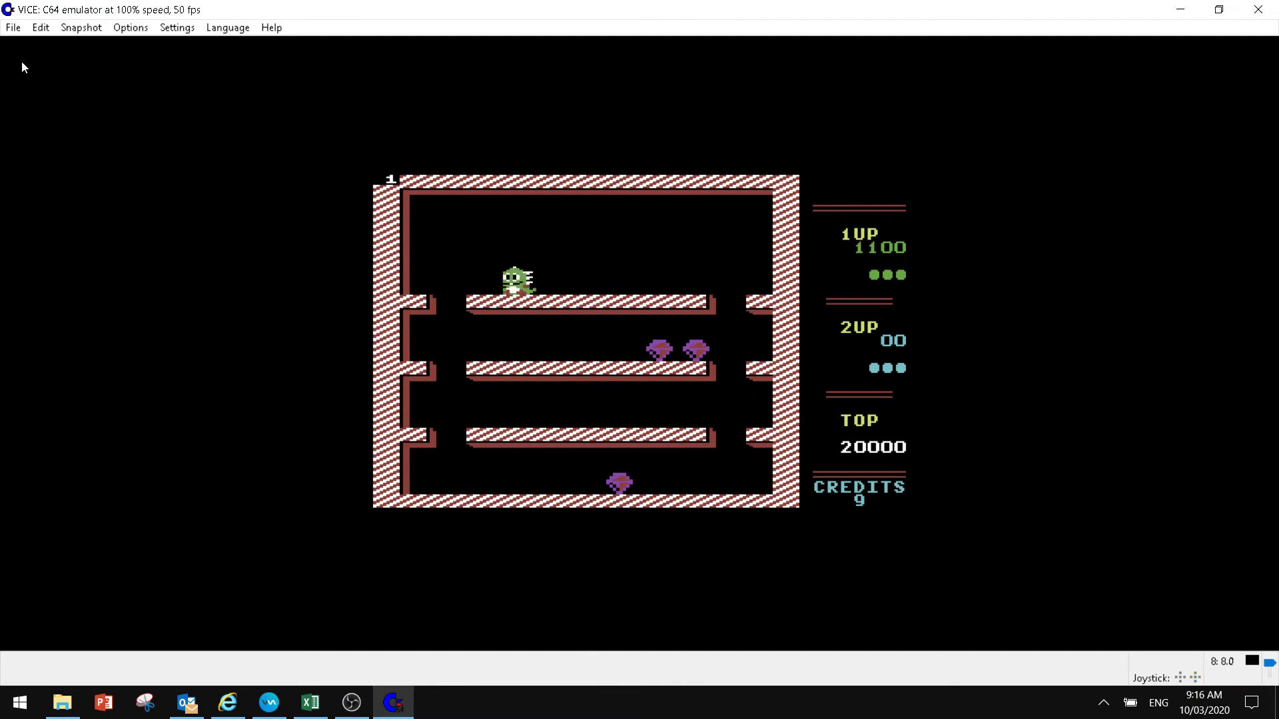
- Save a snapshot image named bubblebooblesave, correcting the mistyped last letter of the name
{"action": "left_click", "coordinate": [16, 31]}
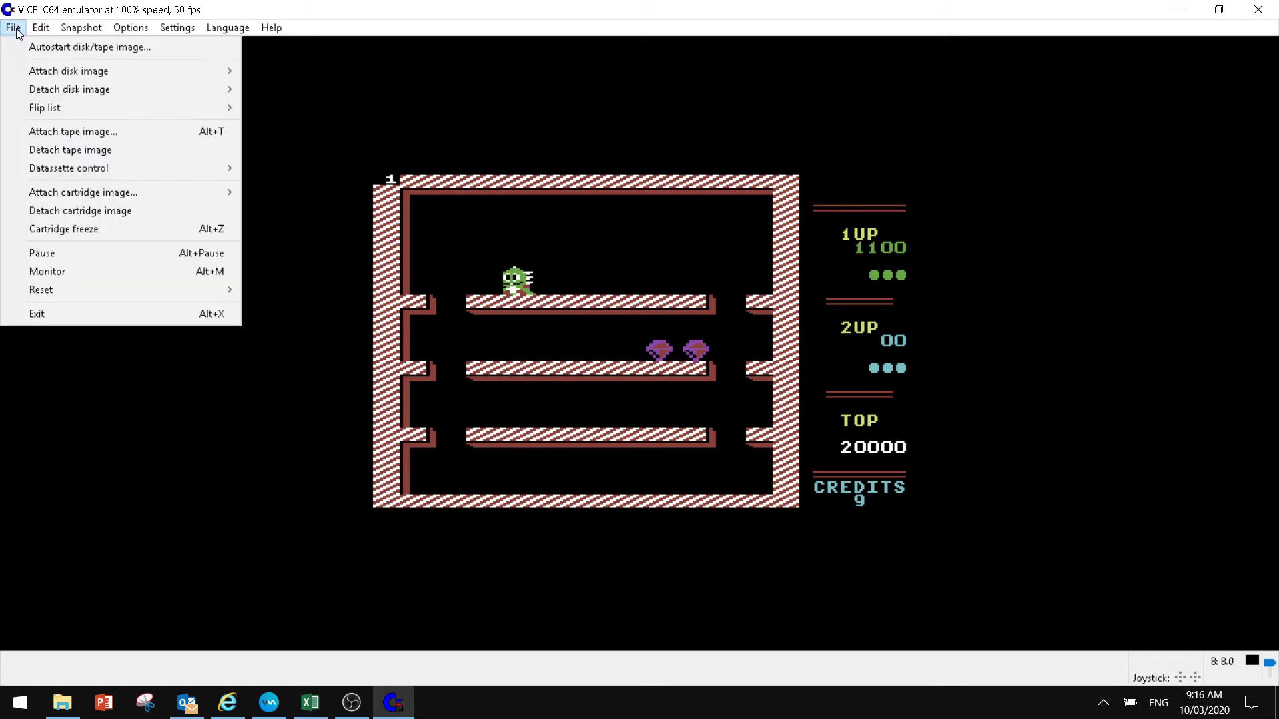
{"action": "mouse_move", "coordinate": [65, 31]}
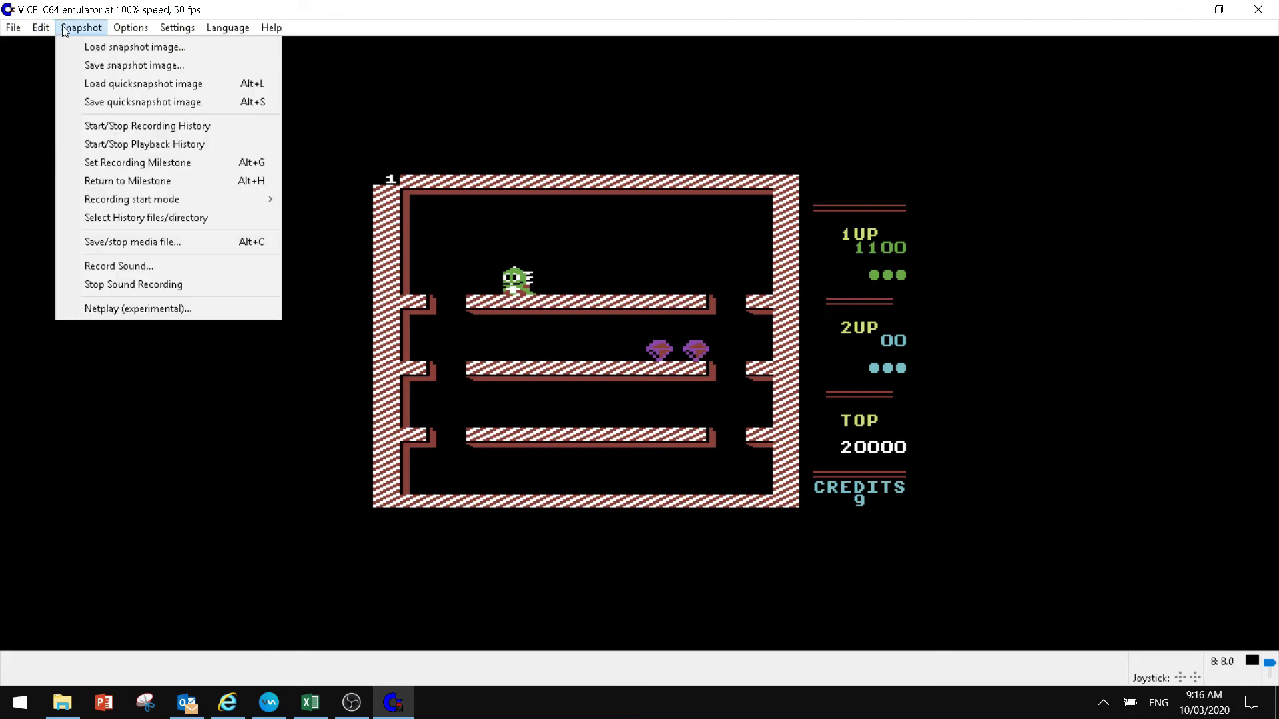
{"action": "left_click", "coordinate": [101, 64]}
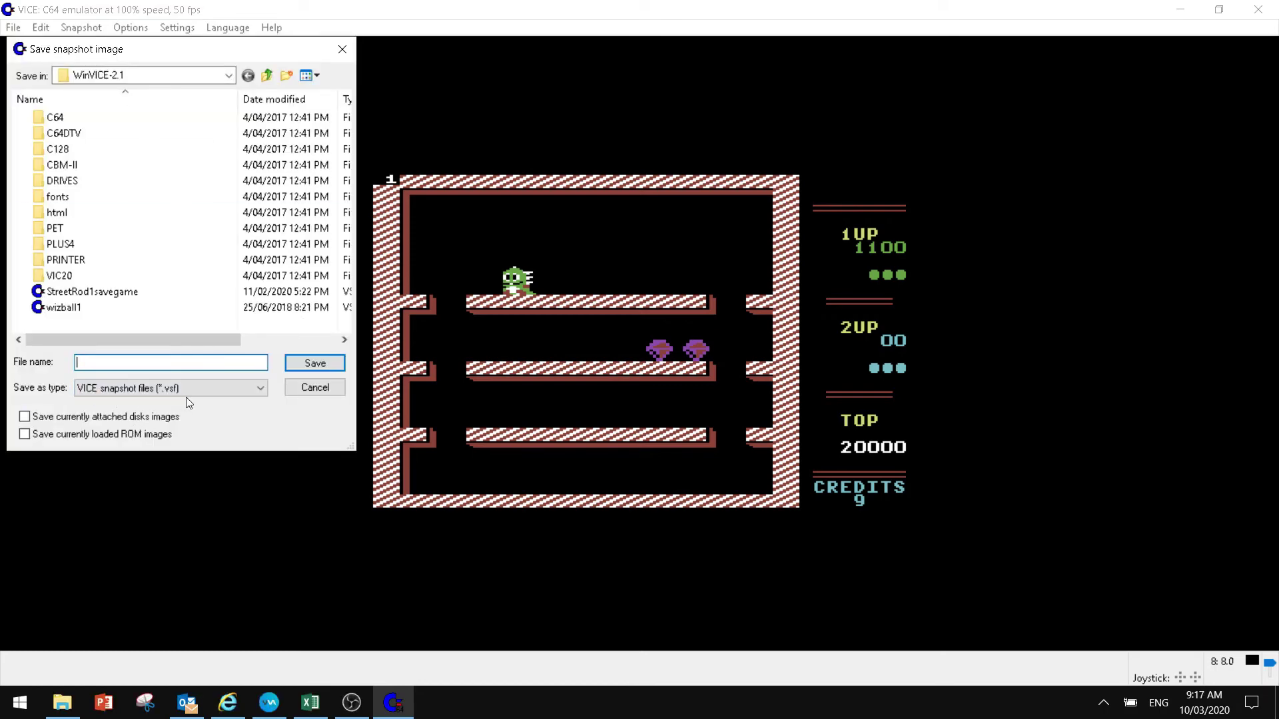
{"action": "type", "text": "bubb"}
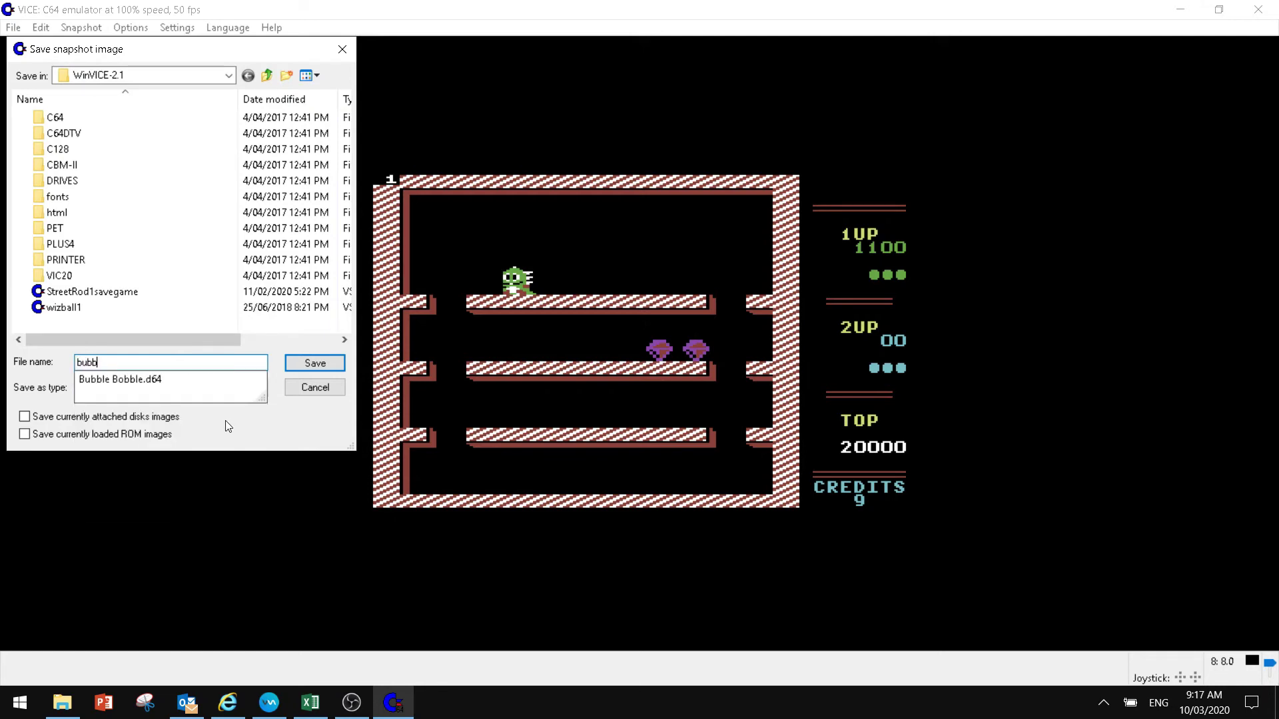
{"action": "type", "text": "leboble"}
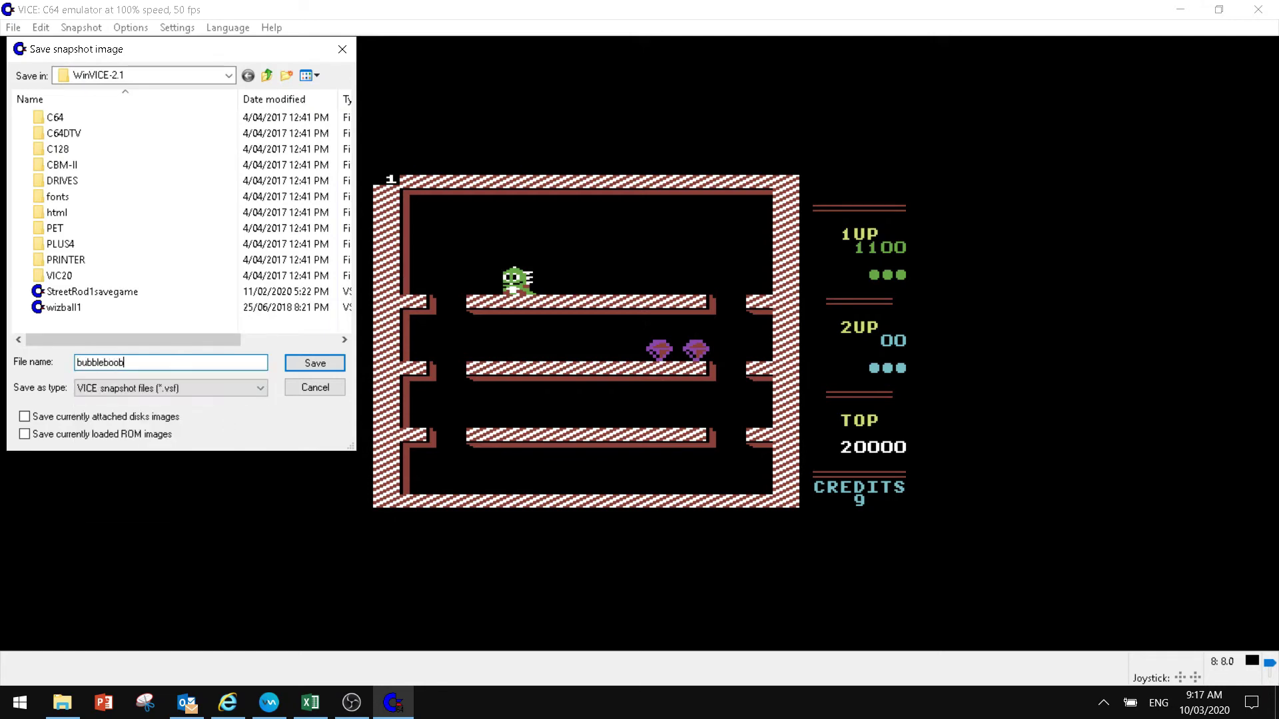
{"action": "type", "text": "savw"}
{"action": "key", "text": "BackSpace"}
{"action": "type", "text": "e"}
- Confirm the snapshot save, then reload bubblebooblesave from Personal > c64 > WinVICE-2.1 and resume play
{"action": "key", "text": "Return"}
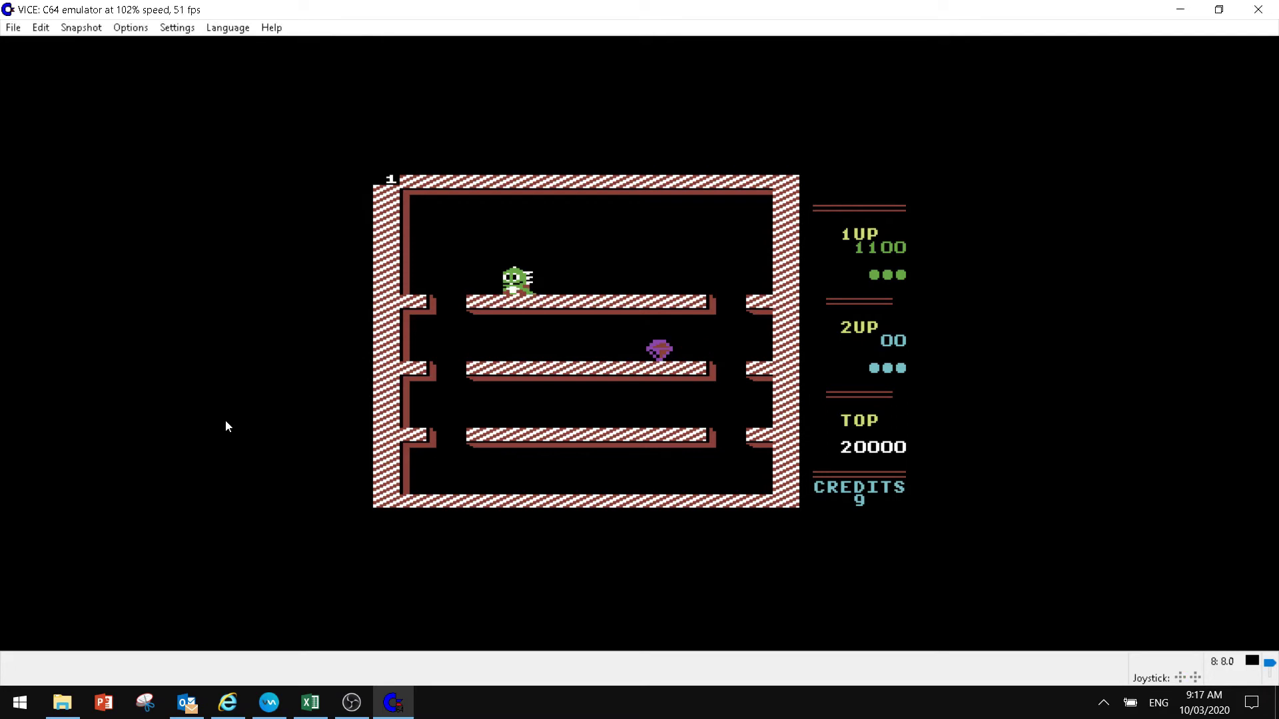
{"action": "key", "text": "Right"}
{"action": "key", "text": "Right"}
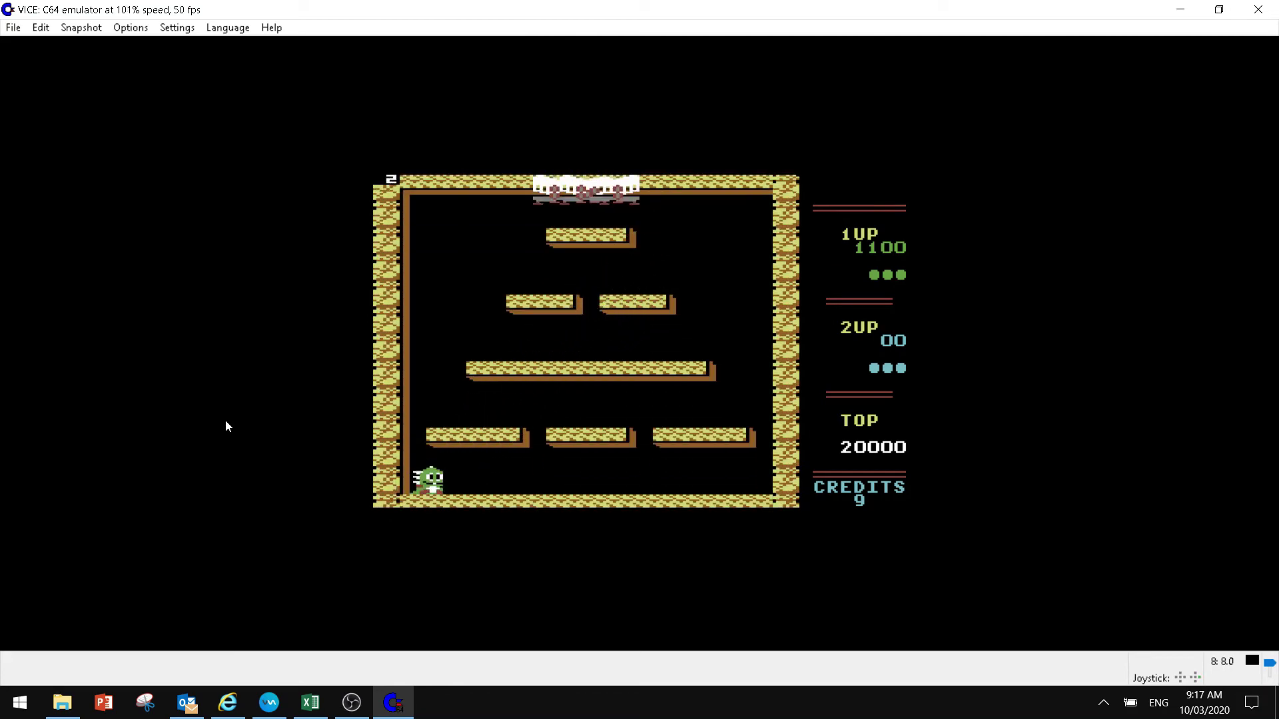
{"action": "left_click", "coordinate": [80, 28]}
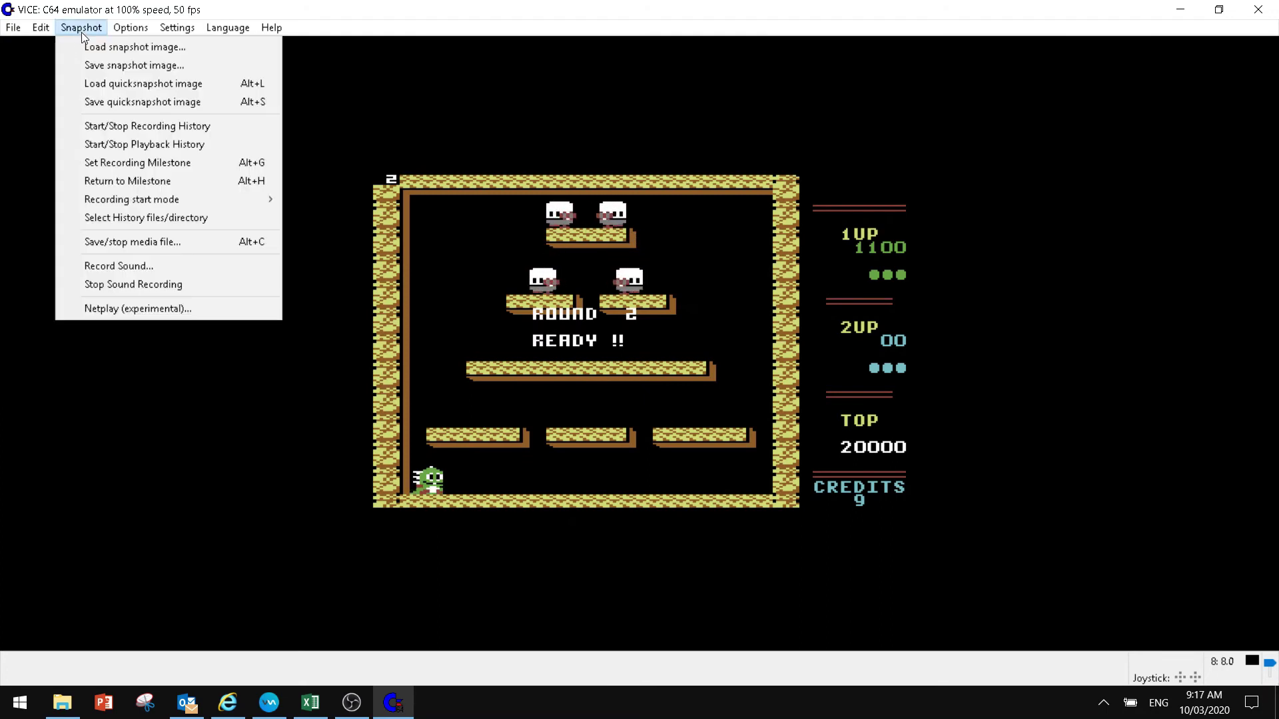
{"action": "left_click", "coordinate": [80, 47]}
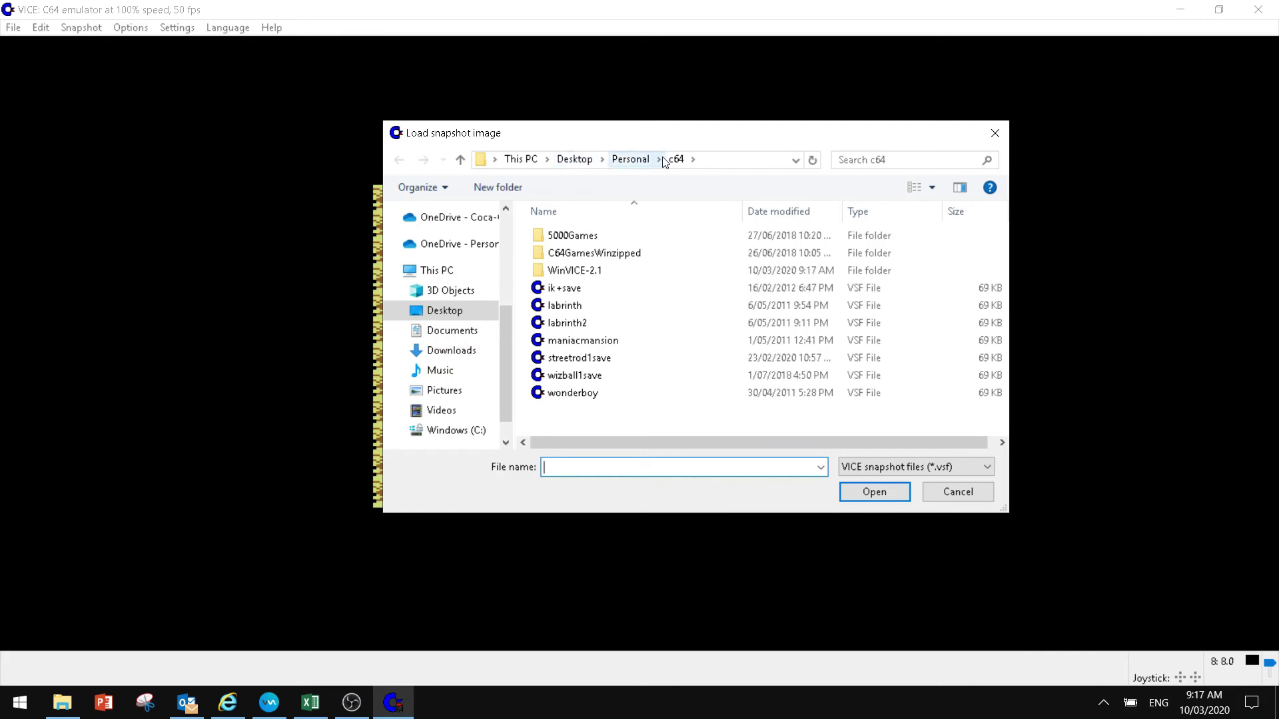
{"action": "left_click", "coordinate": [636, 160]}
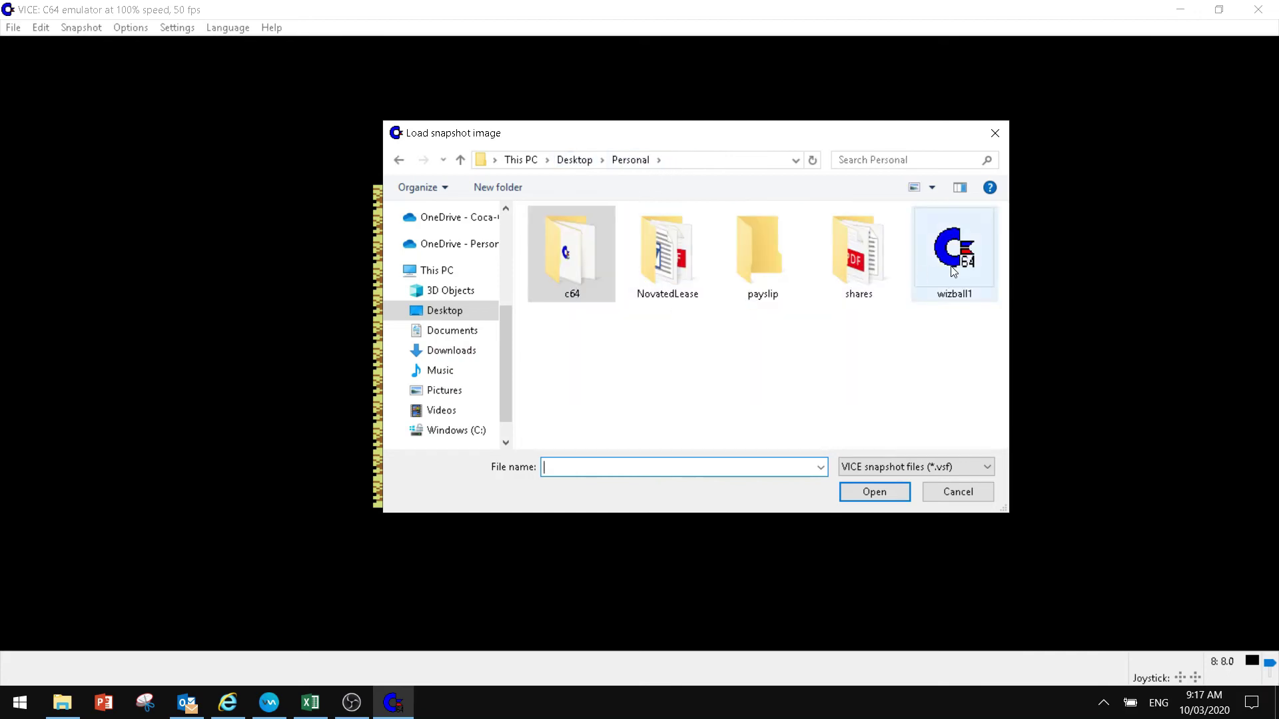
{"action": "left_click", "coordinate": [572, 272]}
{"action": "double_click", "coordinate": [572, 271]}
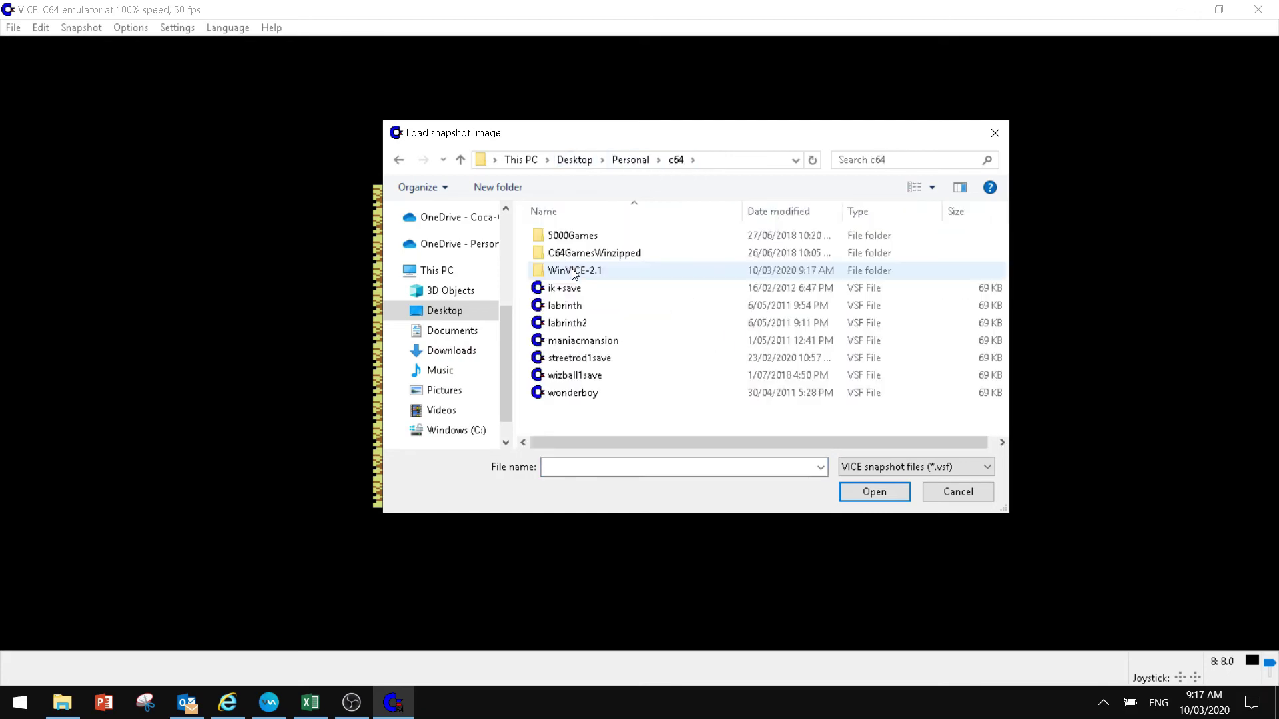
{"action": "double_click", "coordinate": [591, 273]}
{"action": "scroll", "coordinate": [592, 283], "scroll_direction": "down", "scroll_amount": 1}
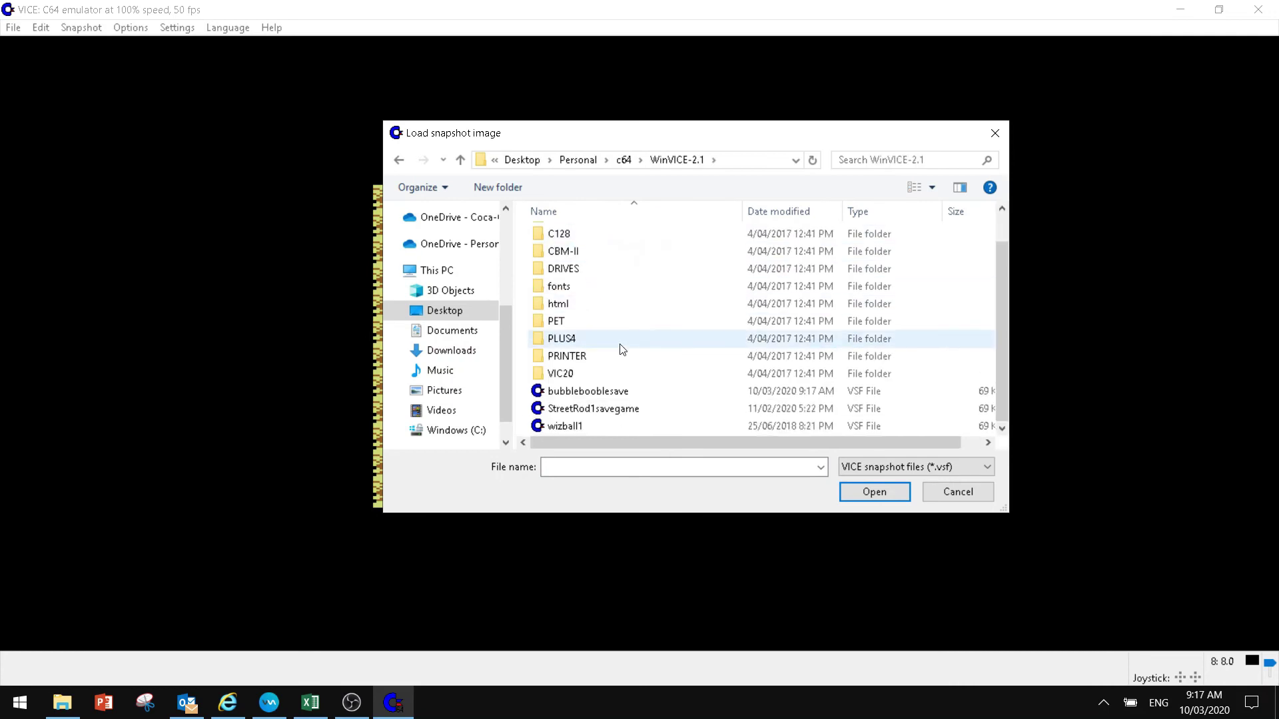
{"action": "double_click", "coordinate": [595, 393]}
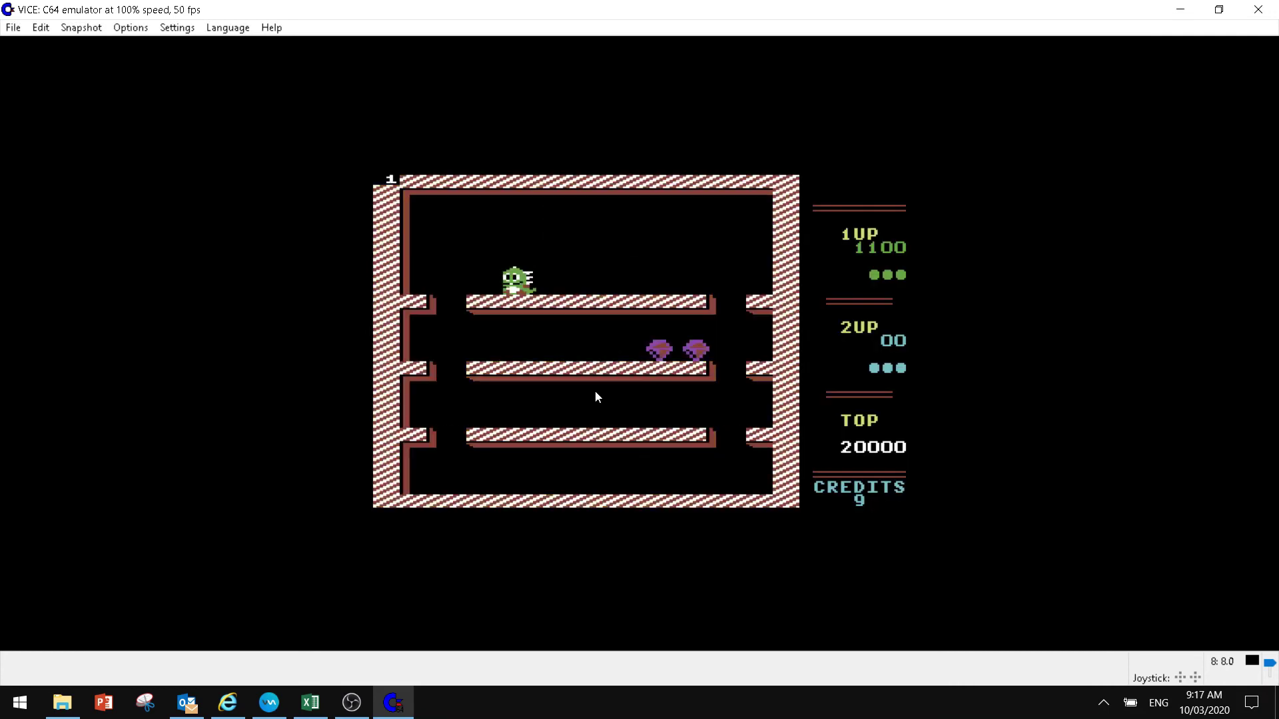
{"action": "key", "text": "Right"}
- Steer the dragon on into round 2, then close VICE and confirm quitting
{"action": "key", "text": "Up"}
{"action": "key", "text": "Right"}
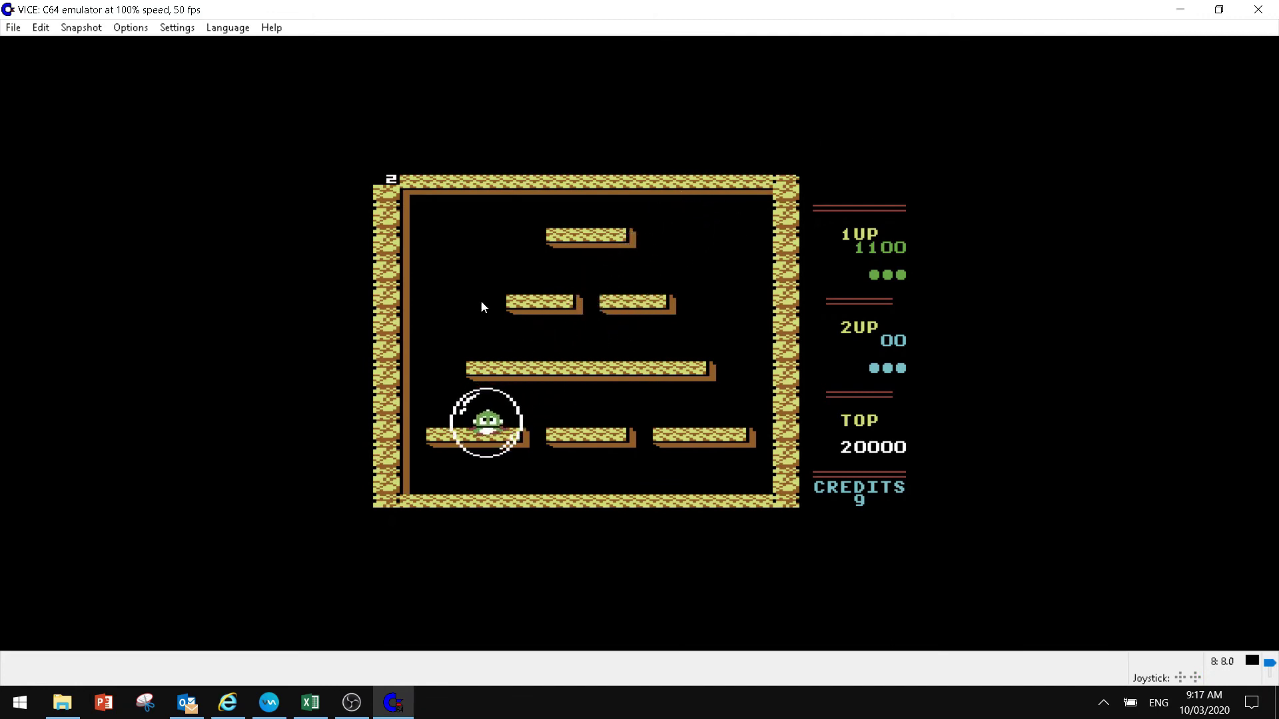
{"action": "left_click", "coordinate": [251, 28]}
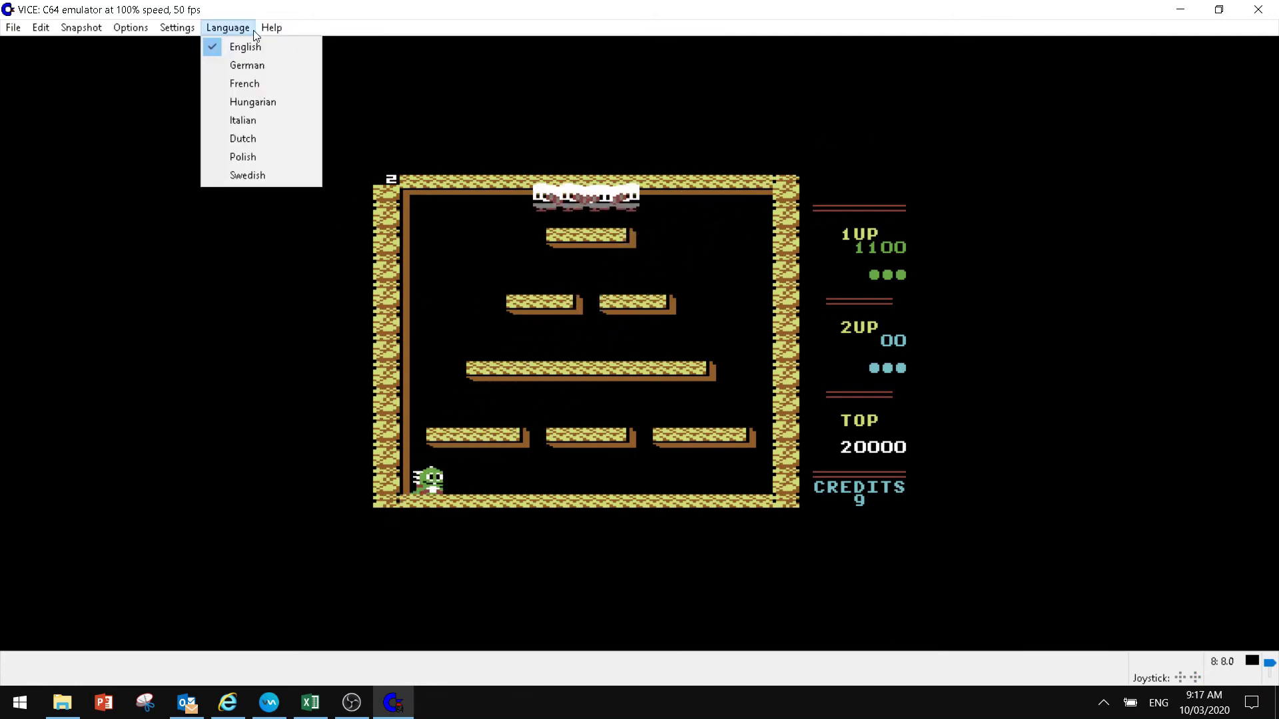
{"action": "mouse_move", "coordinate": [199, 33]}
{"action": "left_click", "coordinate": [1259, 15]}
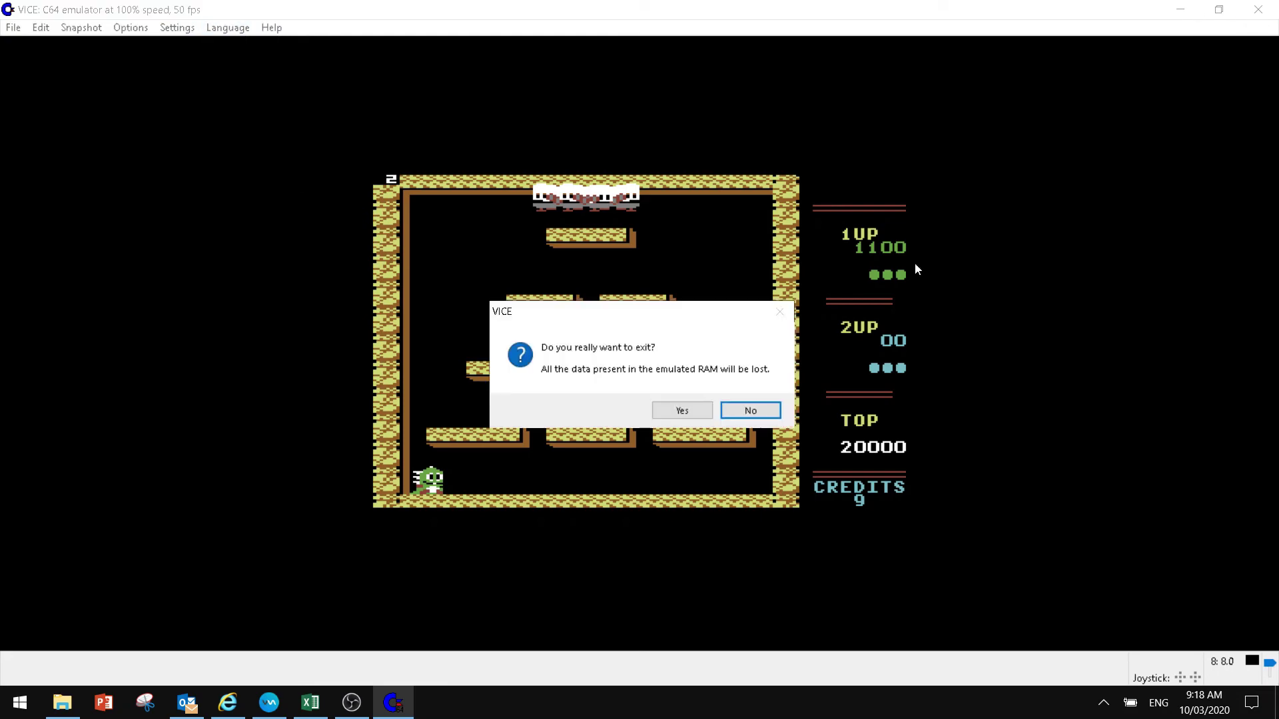
{"action": "left_click", "coordinate": [688, 412]}
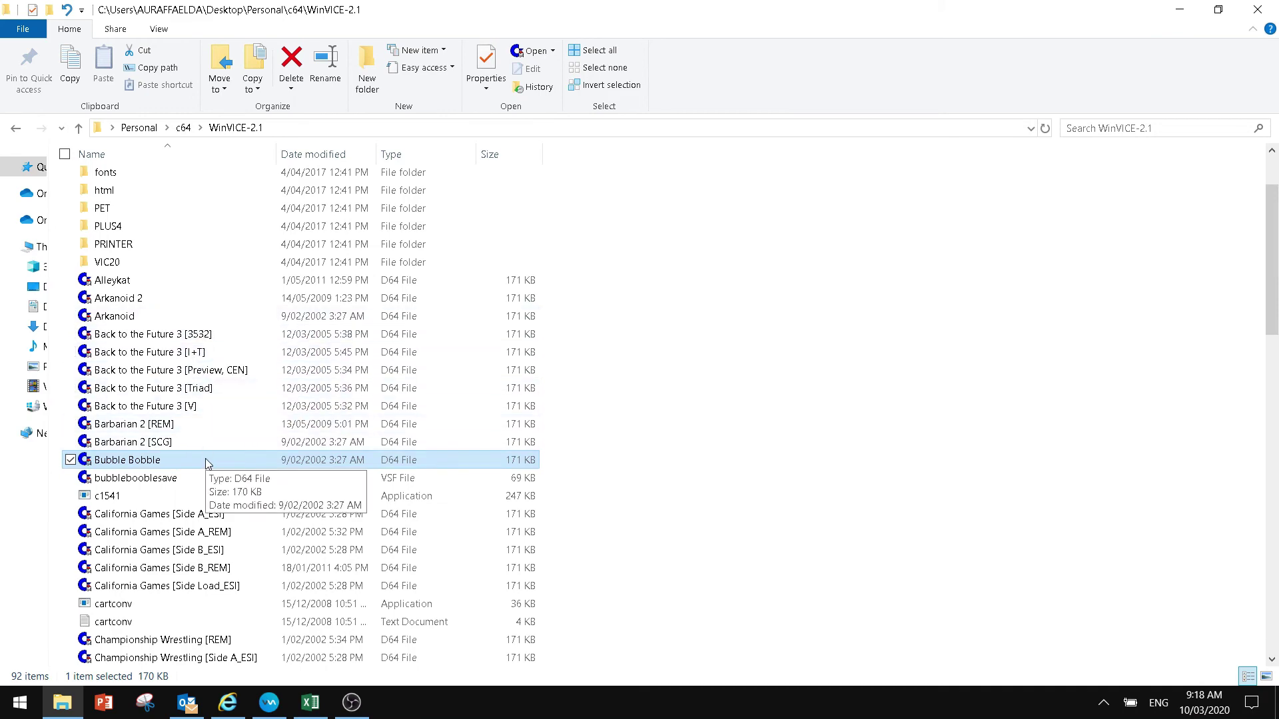
- Scroll the WinVICE-2.1 file list and select the Wizball disk image
{"action": "scroll", "coordinate": [206, 465], "scroll_direction": "down", "scroll_amount": 10}
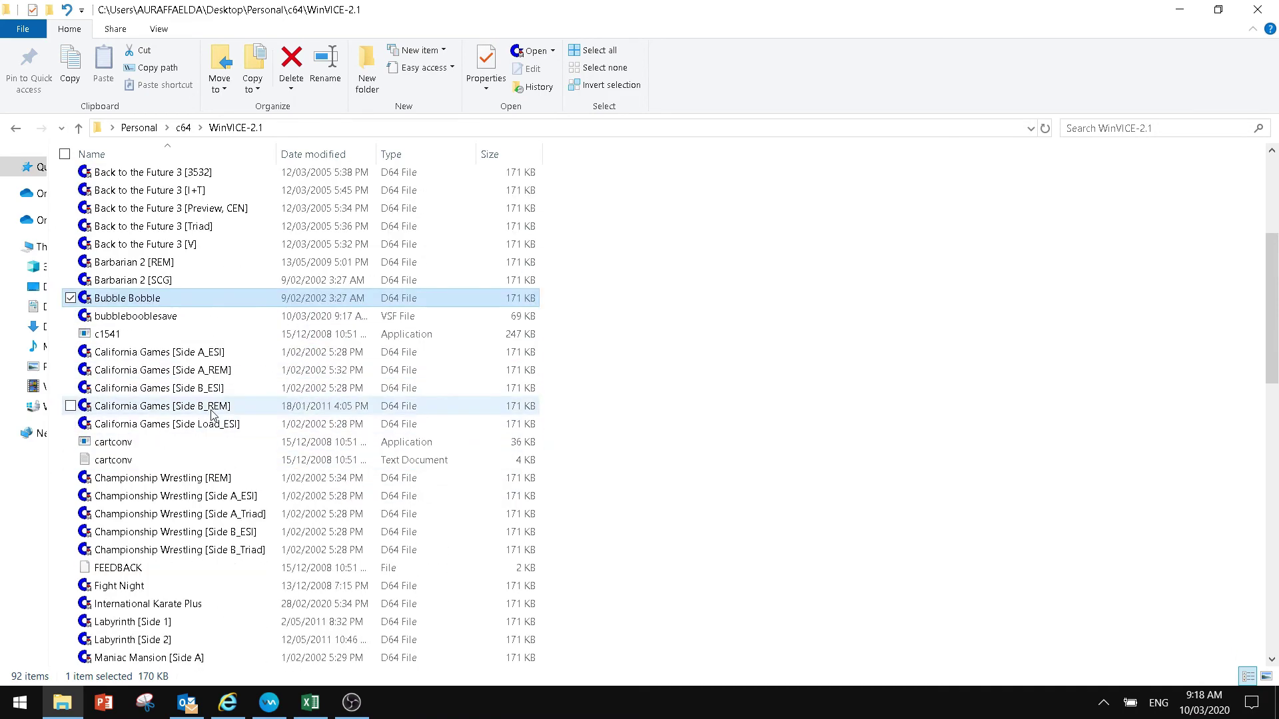
{"action": "scroll", "coordinate": [213, 414], "scroll_direction": "down", "scroll_amount": 5}
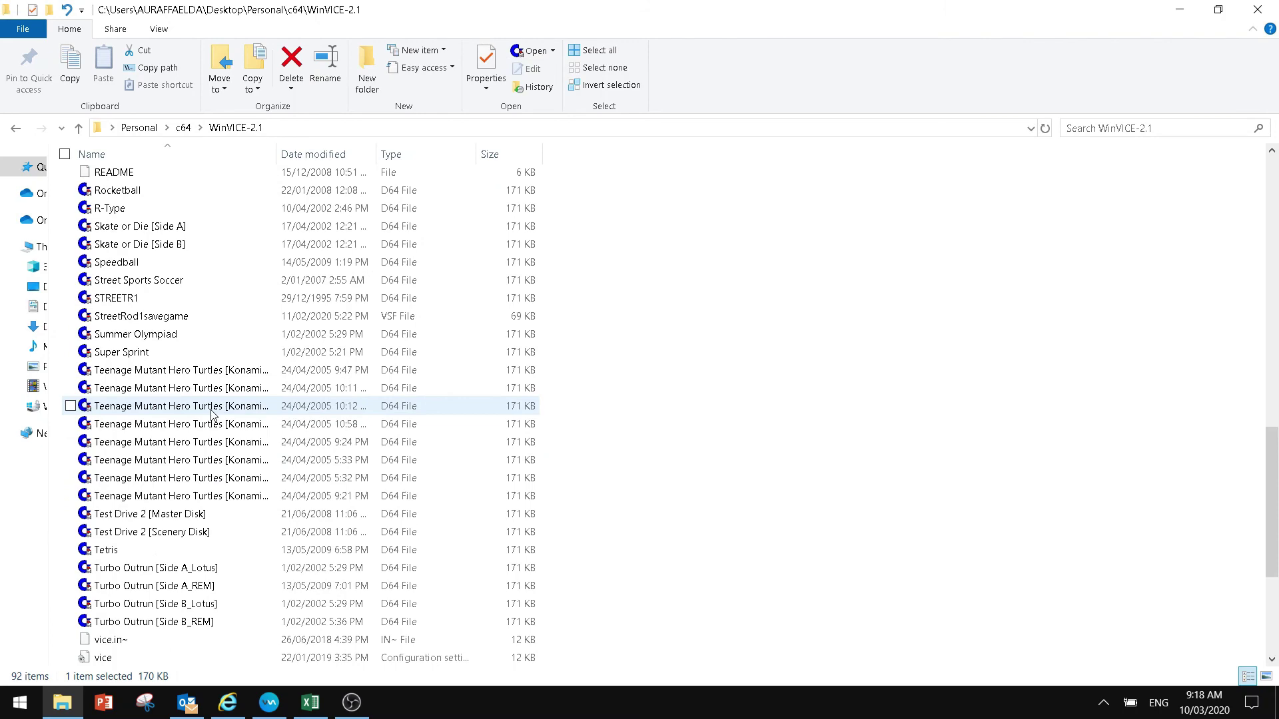
{"action": "scroll", "coordinate": [212, 414], "scroll_direction": "up", "scroll_amount": 2}
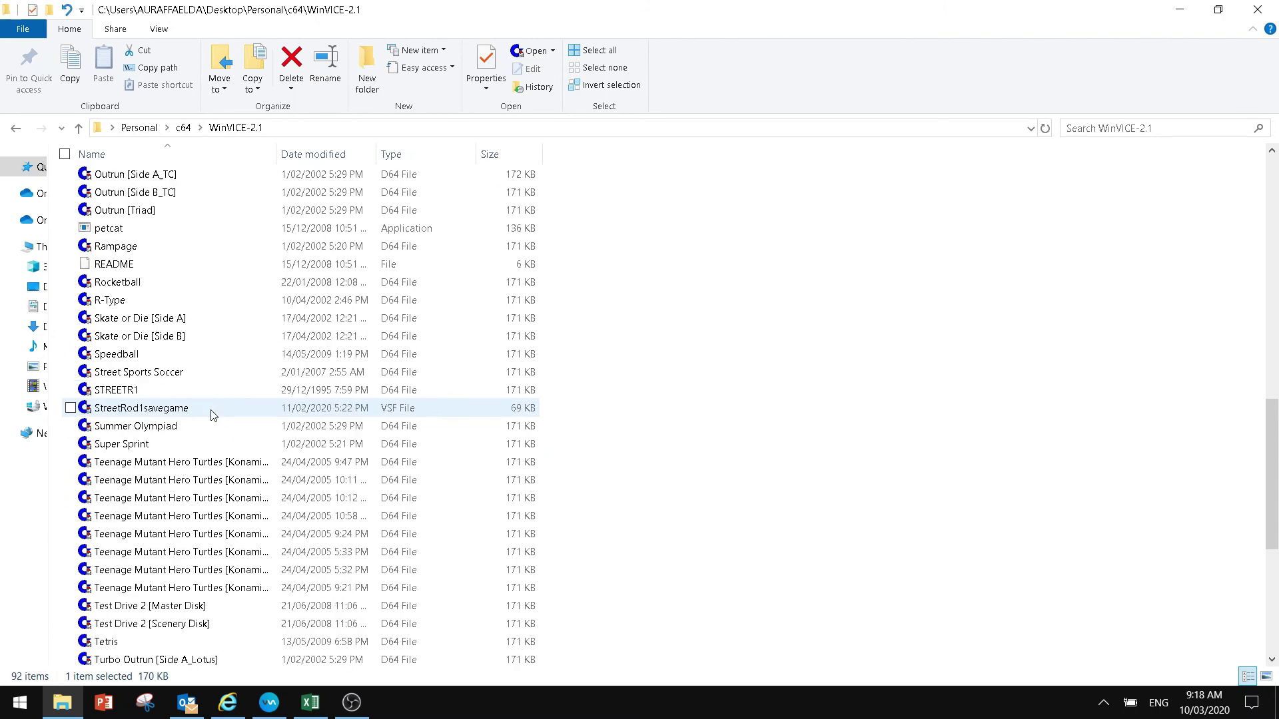
{"action": "scroll", "coordinate": [180, 512], "scroll_direction": "down", "scroll_amount": 6}
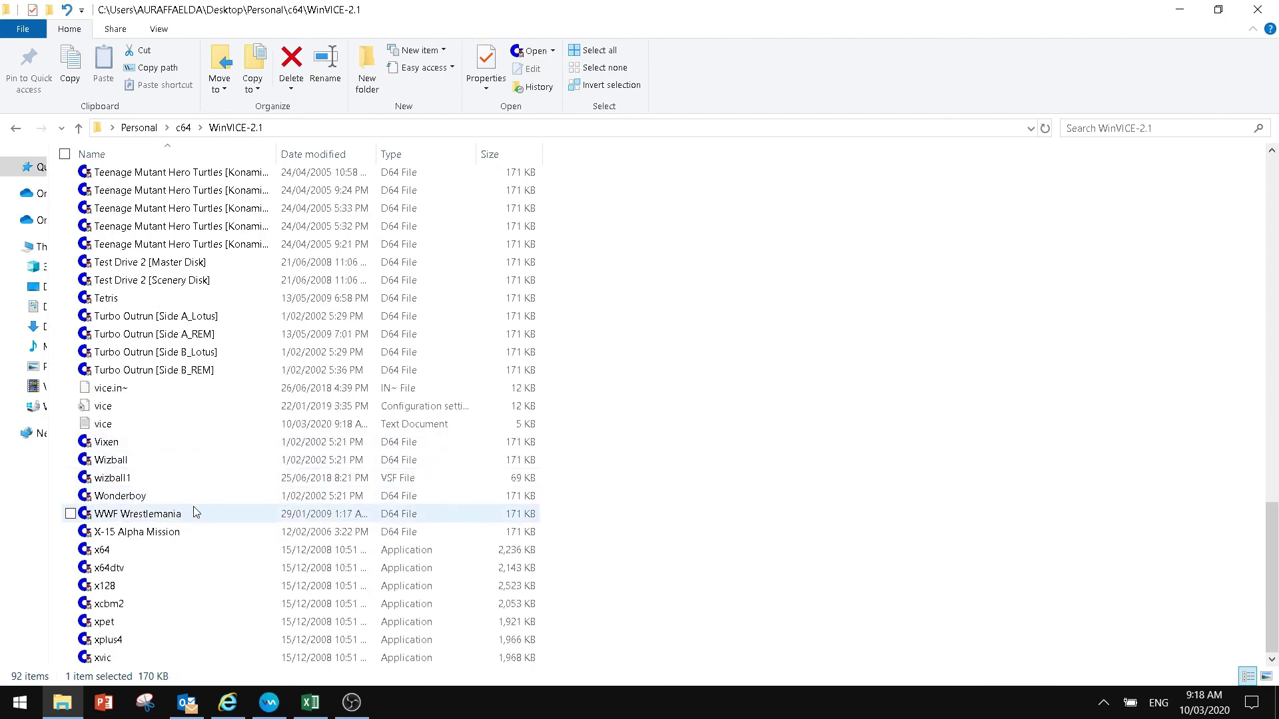
{"action": "left_click", "coordinate": [153, 466]}
- Launch Wizball in VICE, maximize the window, and skip the cracker intro screen
{"action": "double_click", "coordinate": [154, 466]}
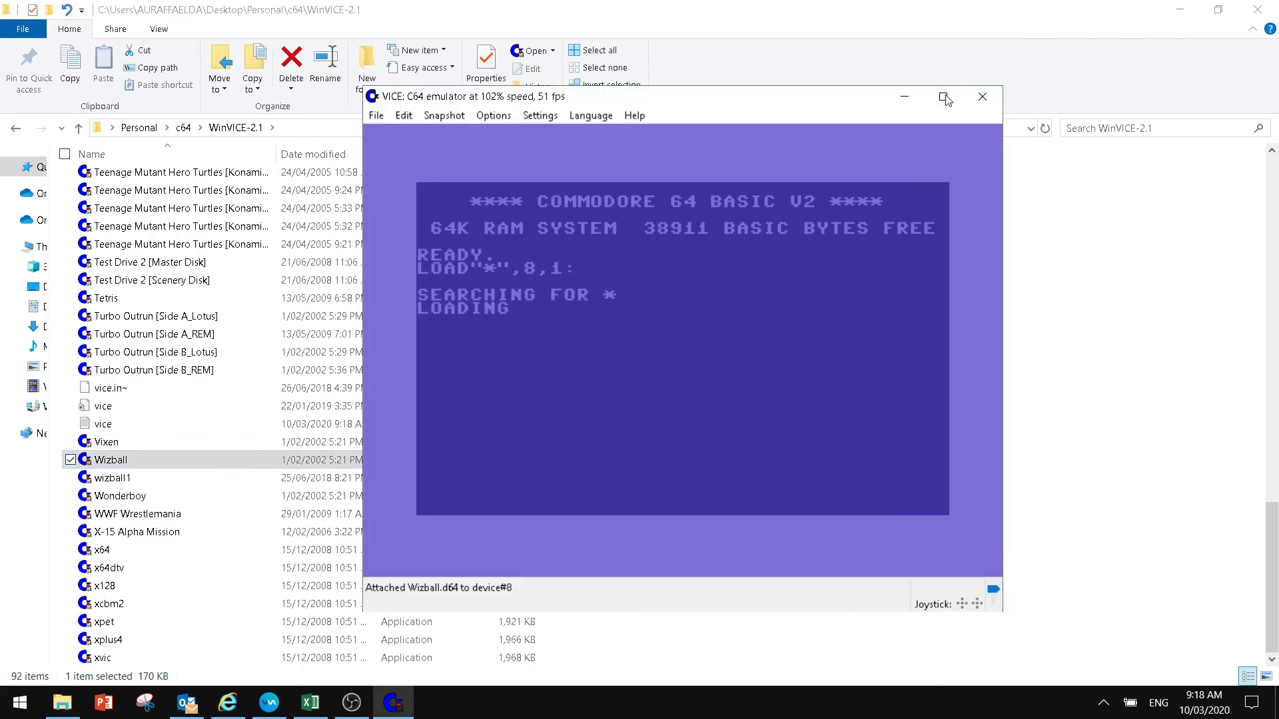
{"action": "left_click", "coordinate": [943, 98]}
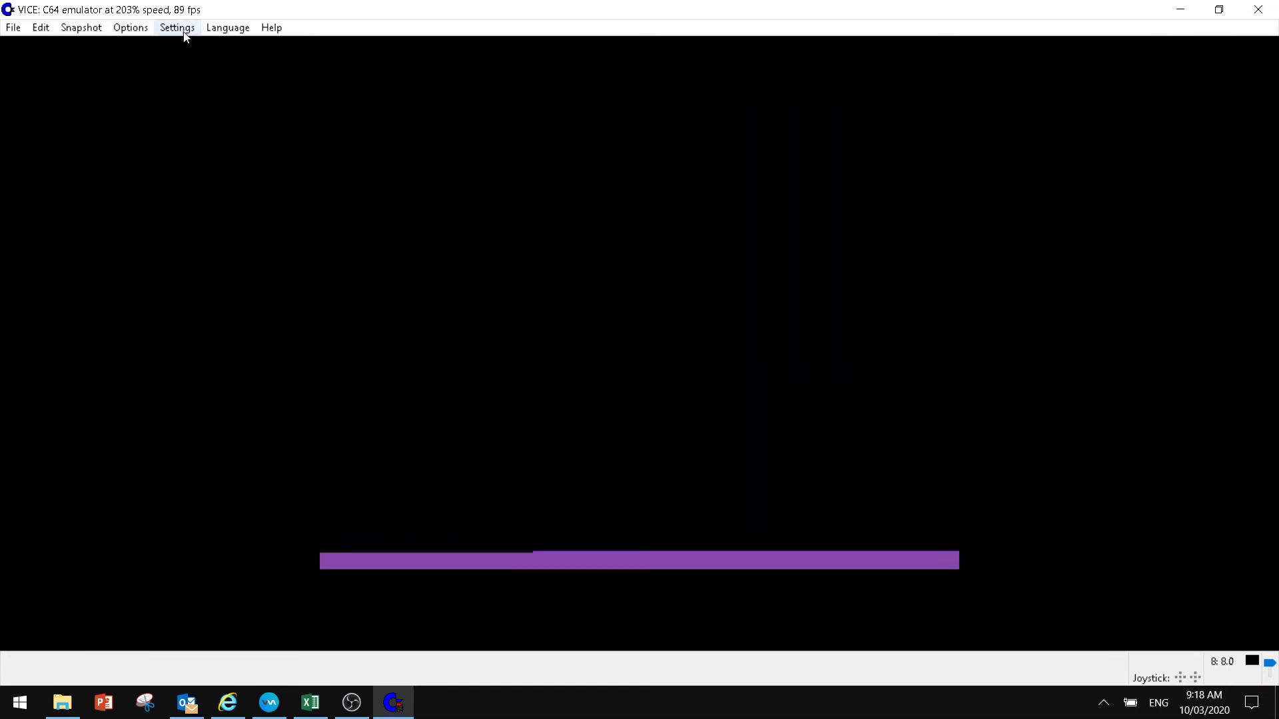
{"action": "left_click", "coordinate": [182, 30]}
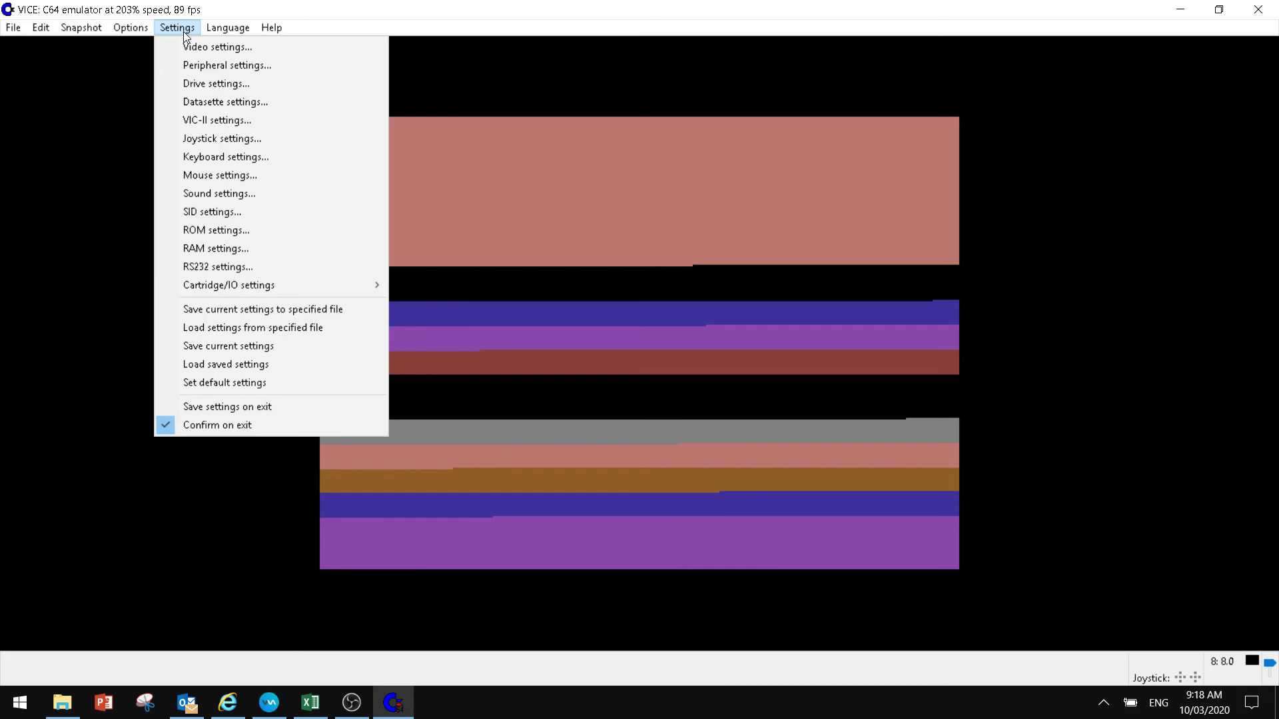
{"action": "left_click", "coordinate": [419, 62]}
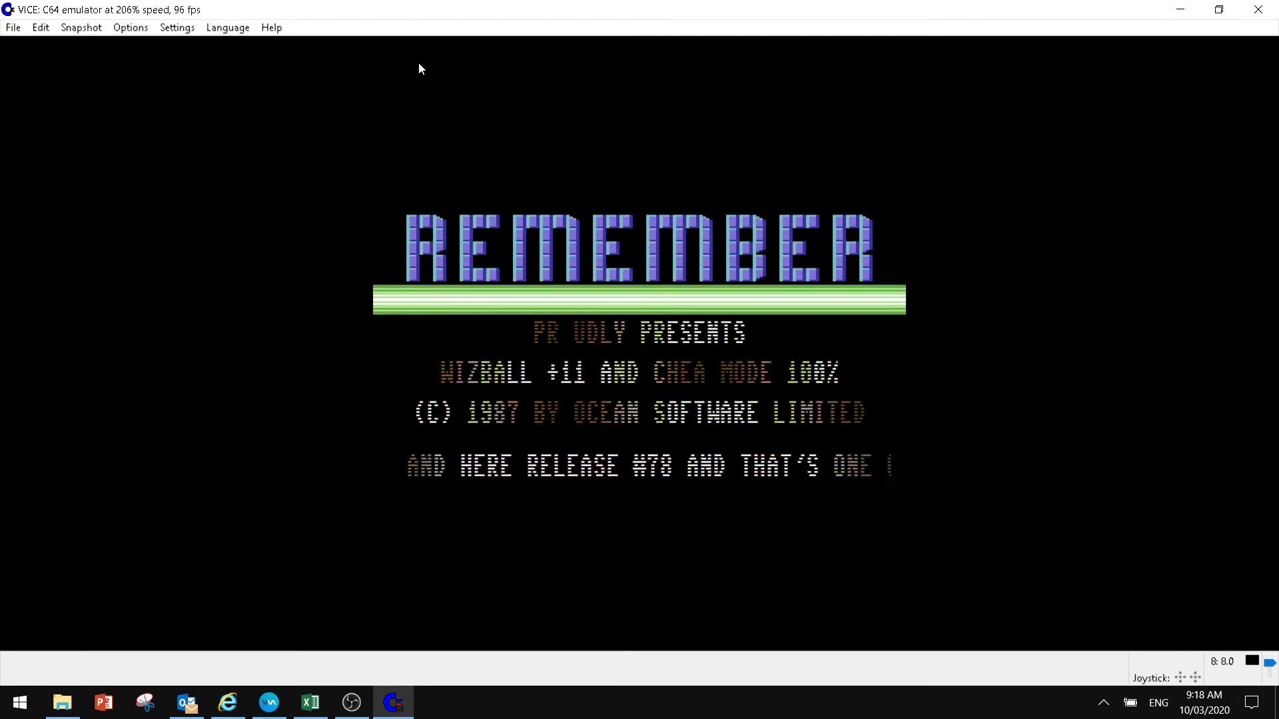
{"action": "key", "text": "space"}
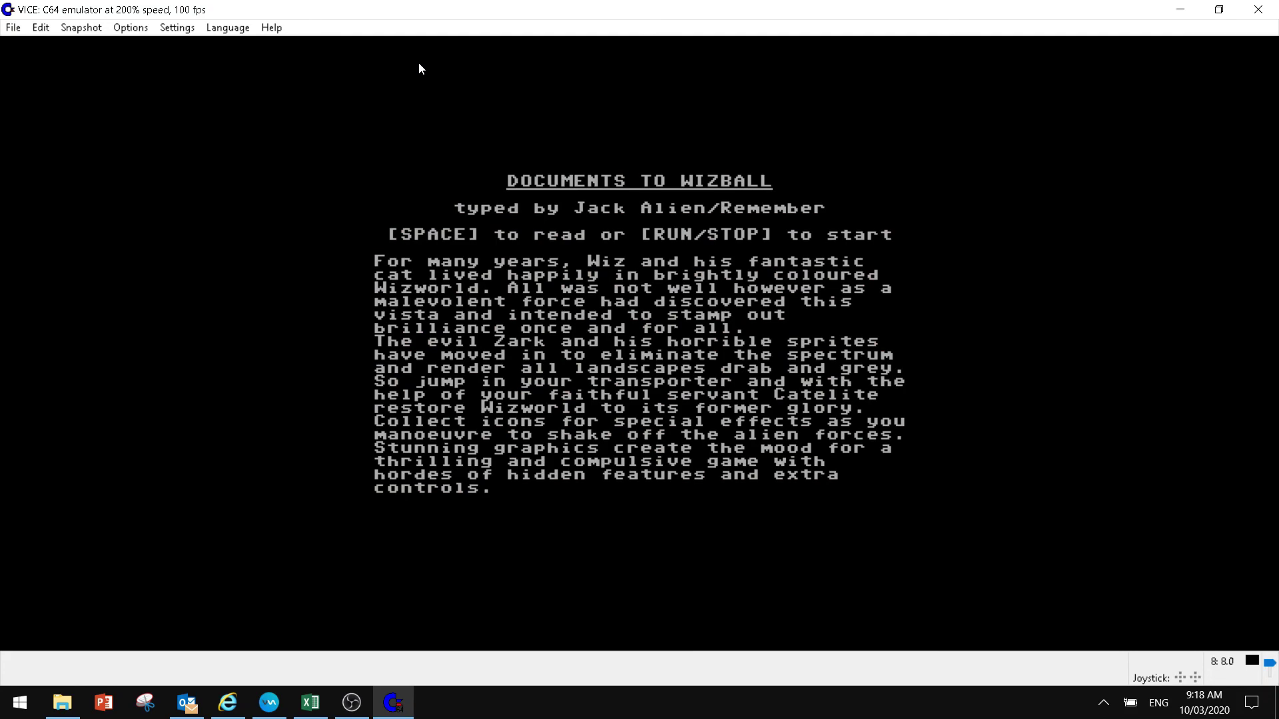
- Skip Wizball's documentation page with Escape to reach the title picture
{"action": "key", "text": "Escape"}
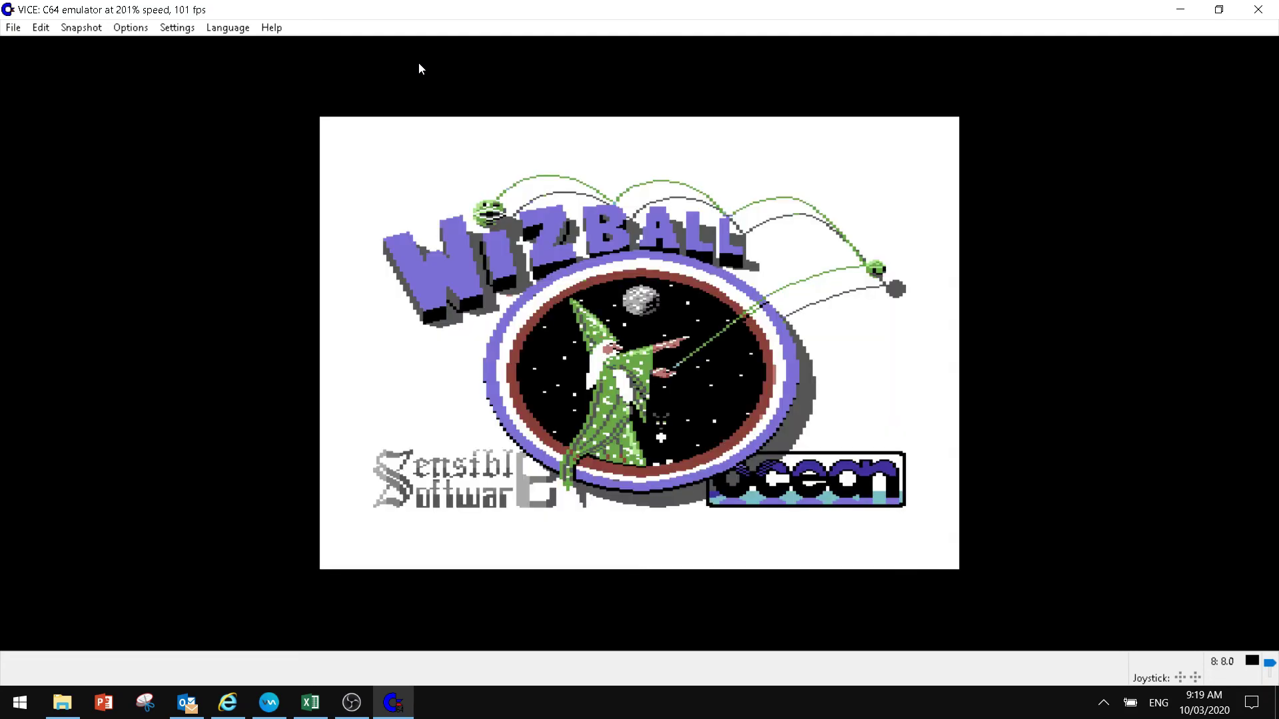